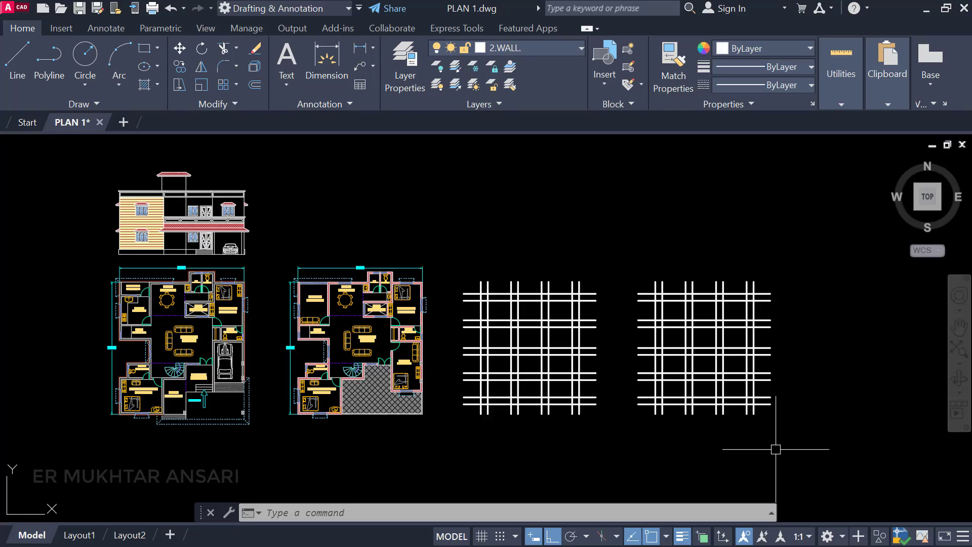
Step: Examine the floor plans and the two white wall-line grids beside them
scroll(323, 373, "up", 2)
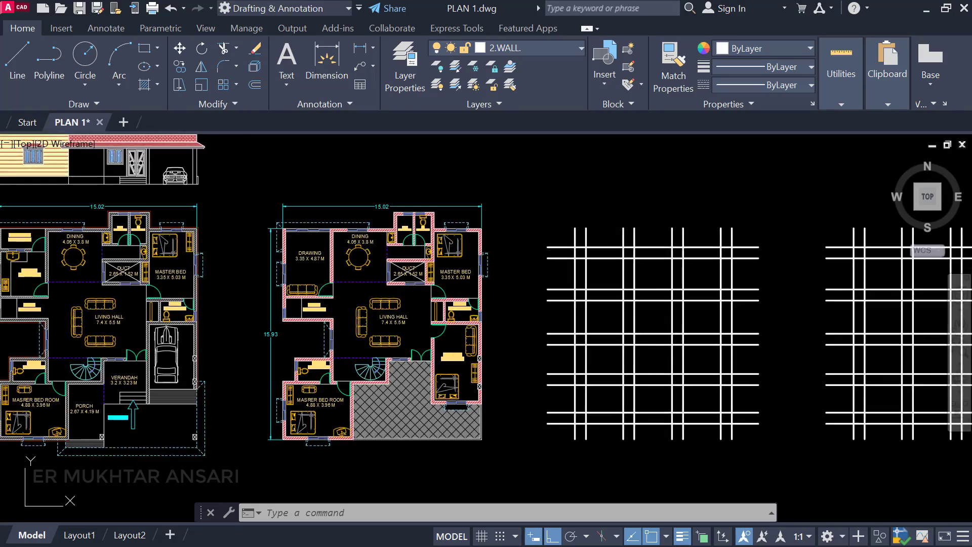
scroll(334, 315, "up", 2)
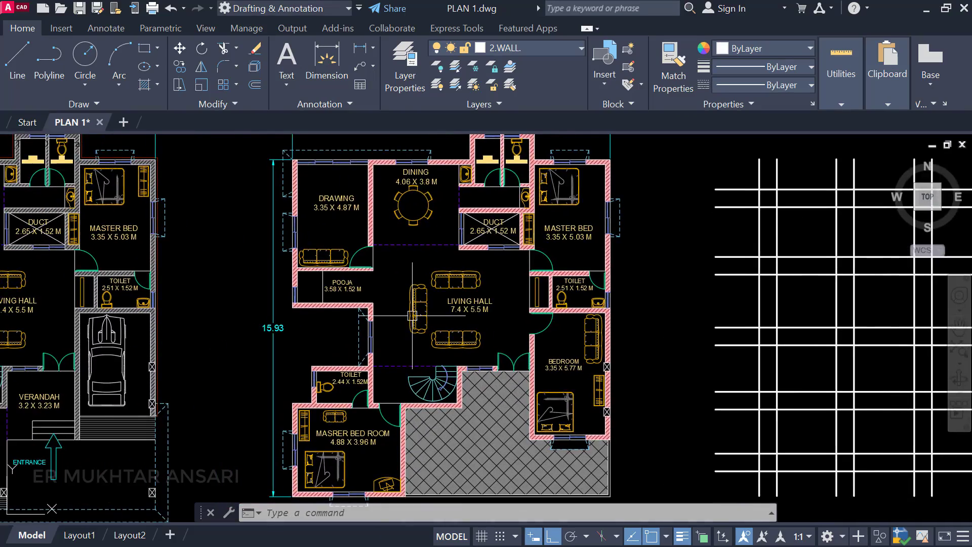
scroll(412, 316, "down", 3)
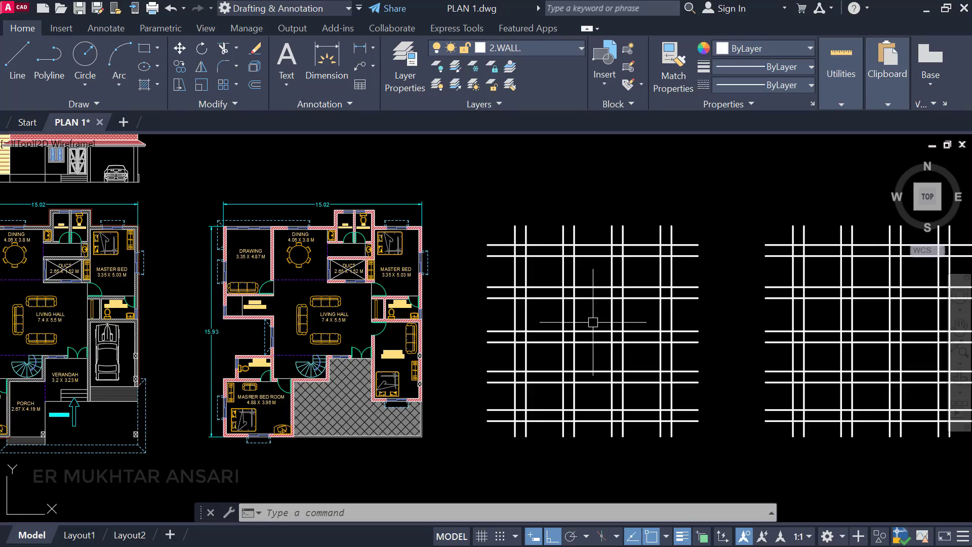
scroll(642, 317, "up", 2)
mouse_move(642, 317)
middle_mouse_down()
mouse_move(589, 302)
mouse_move(590, 326)
middle_mouse_up()
scroll(483, 240, "down", 2)
scroll(579, 299, "up", 2)
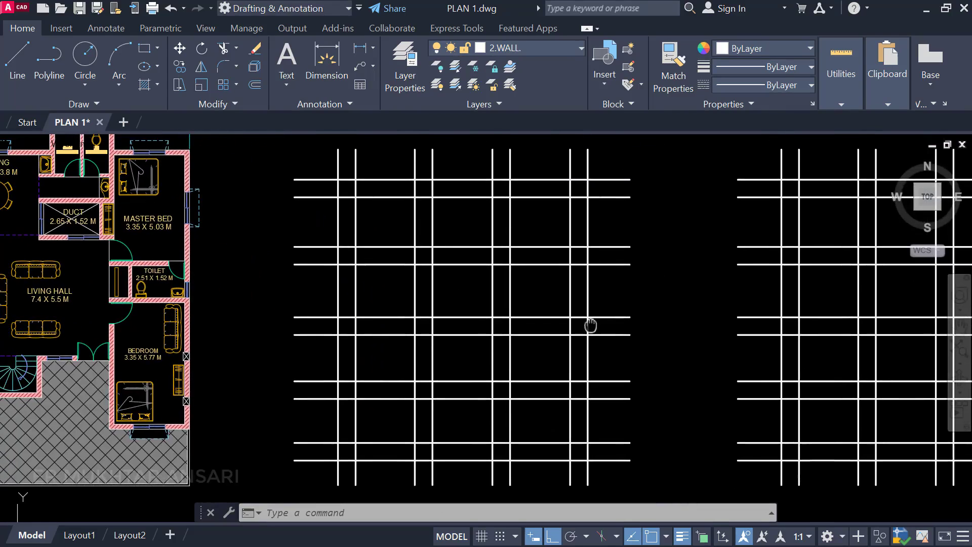
scroll(614, 299, "down", 2)
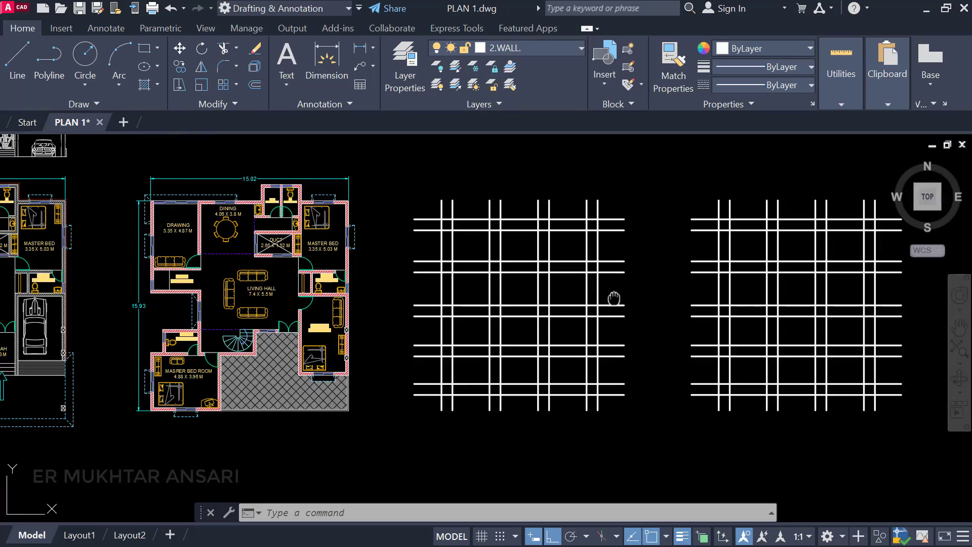
Step: Trim the uppermost horizontal line of the first grid segment by segment, using all objects as cutting edges
type("TR")
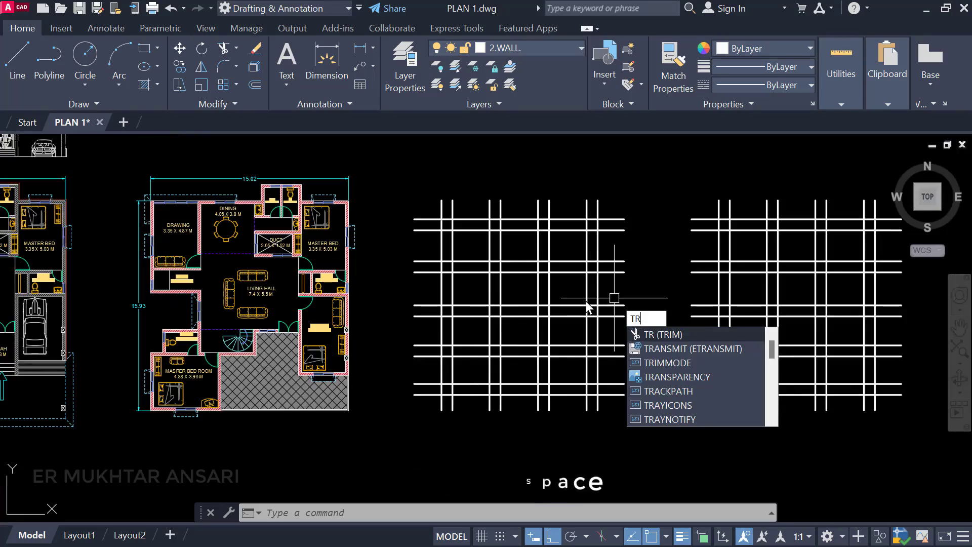
key("Return")
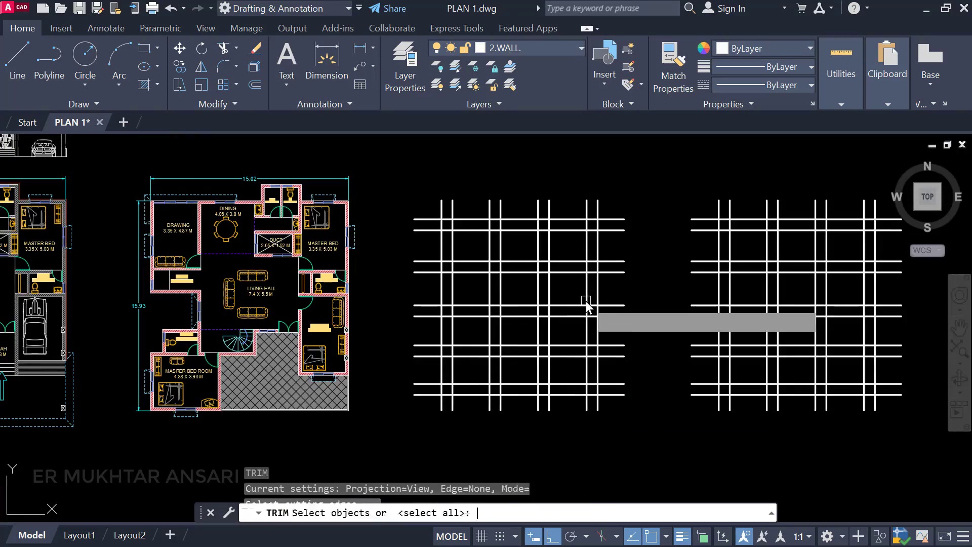
key("Return")
scroll(621, 211, "up", 2)
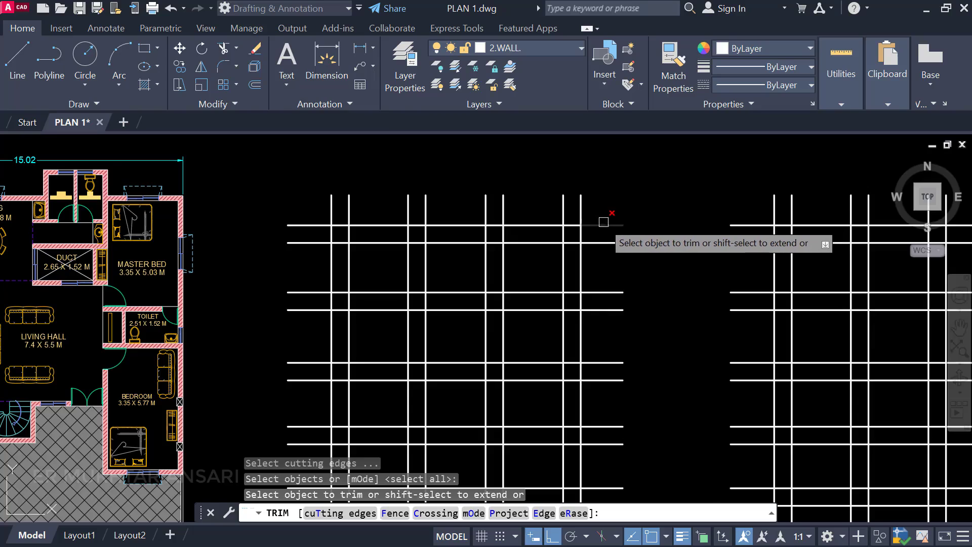
left_click(603, 224)
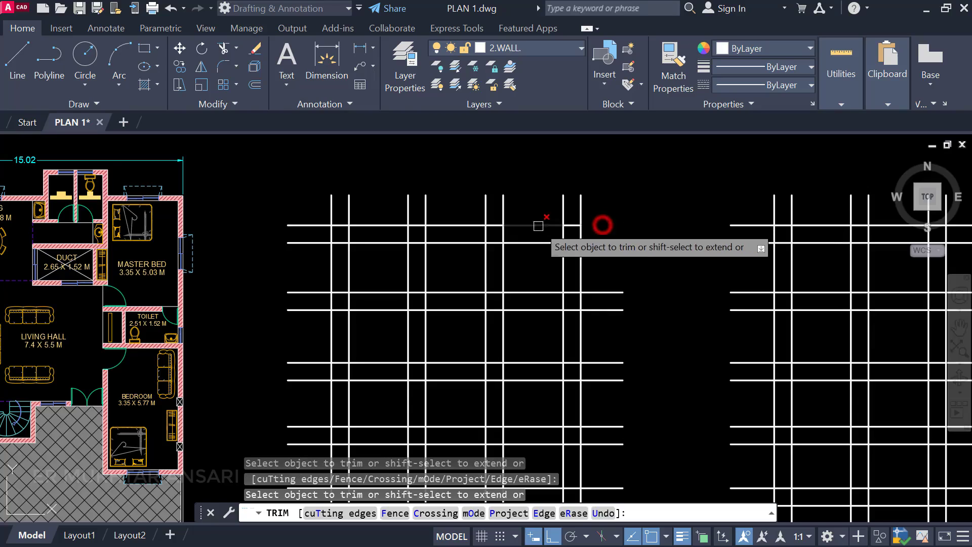
left_click(570, 225)
left_click(547, 224)
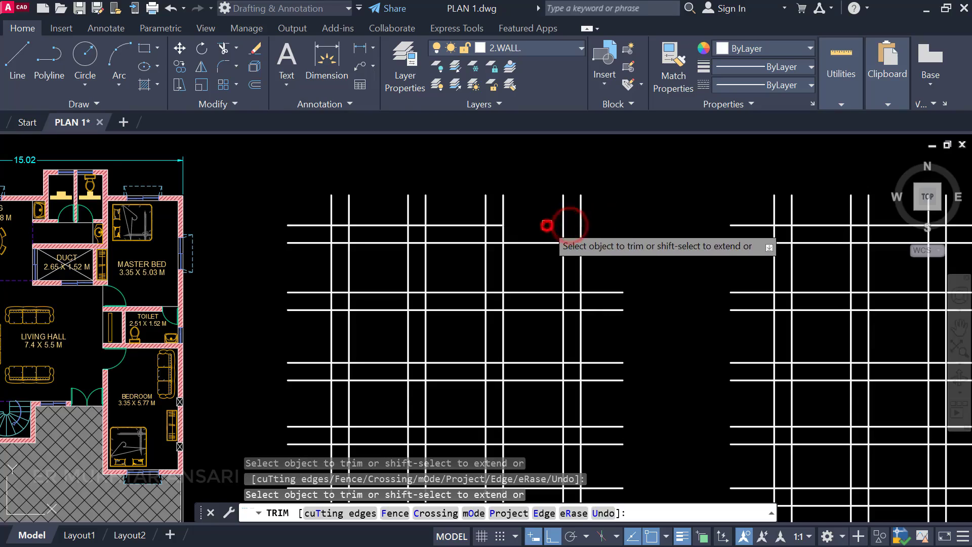
left_click(493, 225)
left_click(416, 224)
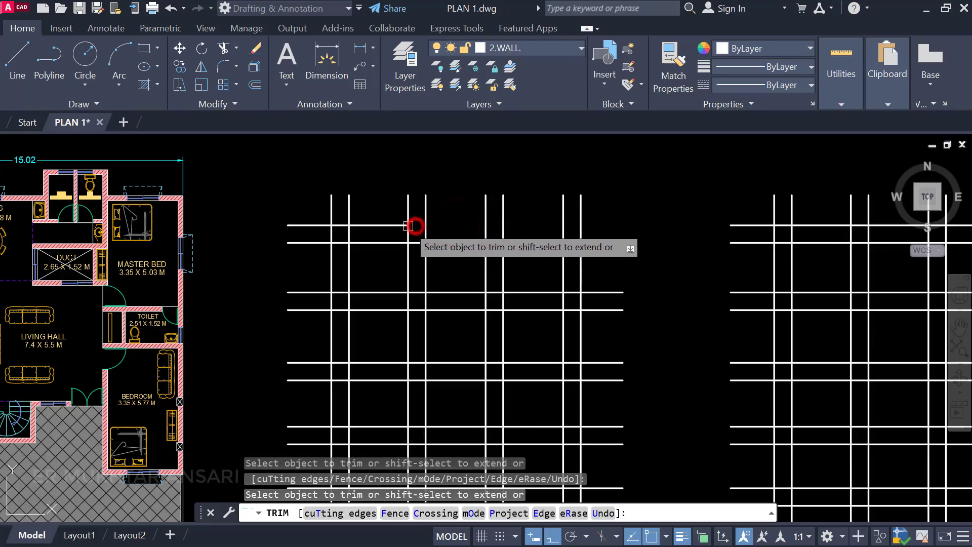
left_click(377, 224)
scroll(361, 226, "up", 2)
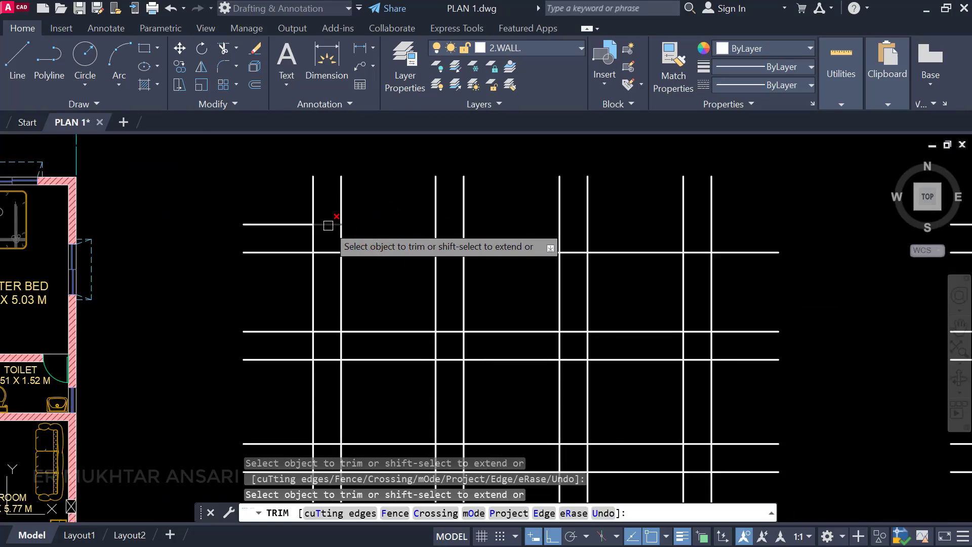
left_click(329, 225)
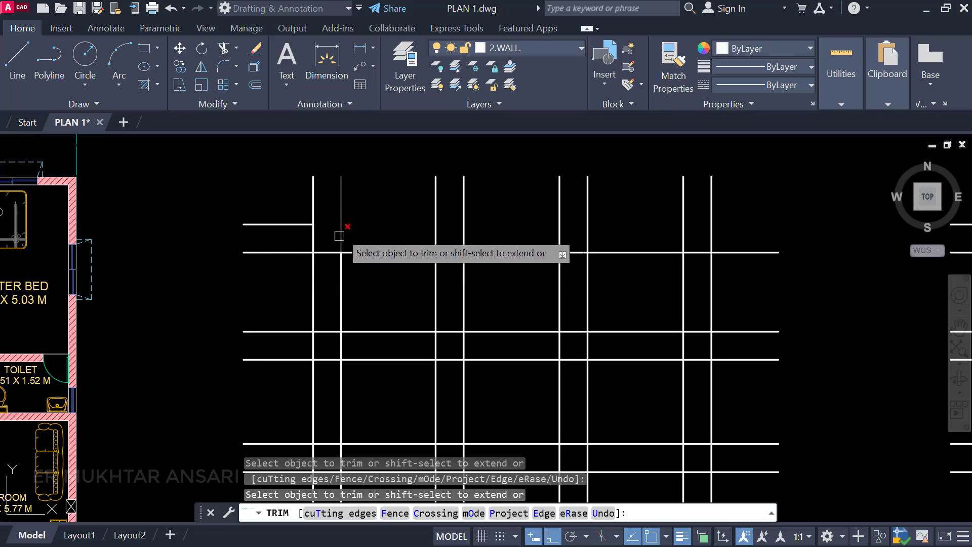
Step: Try to trim the leftover stub at the left end of the grid's uppermost horizontal line
left_click(286, 227)
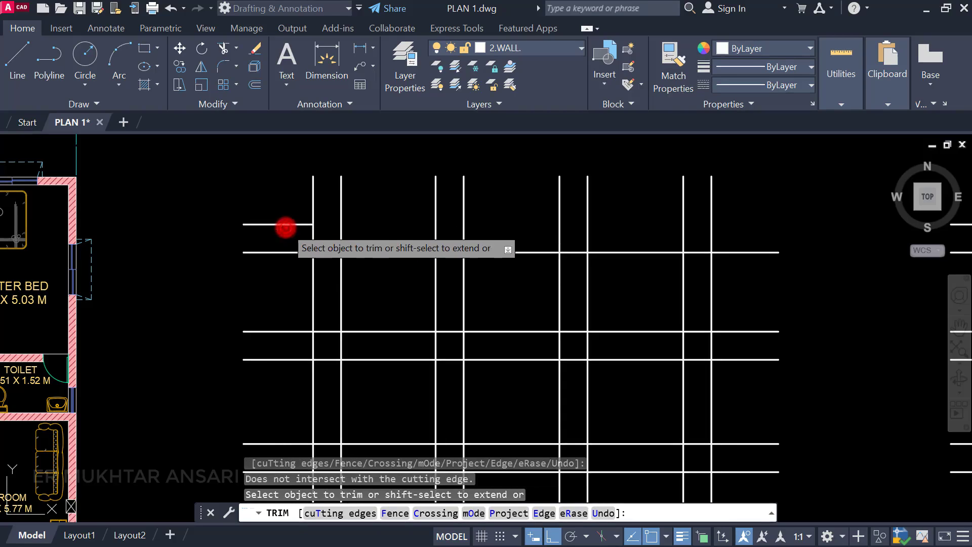
left_click(283, 226)
left_click(283, 227)
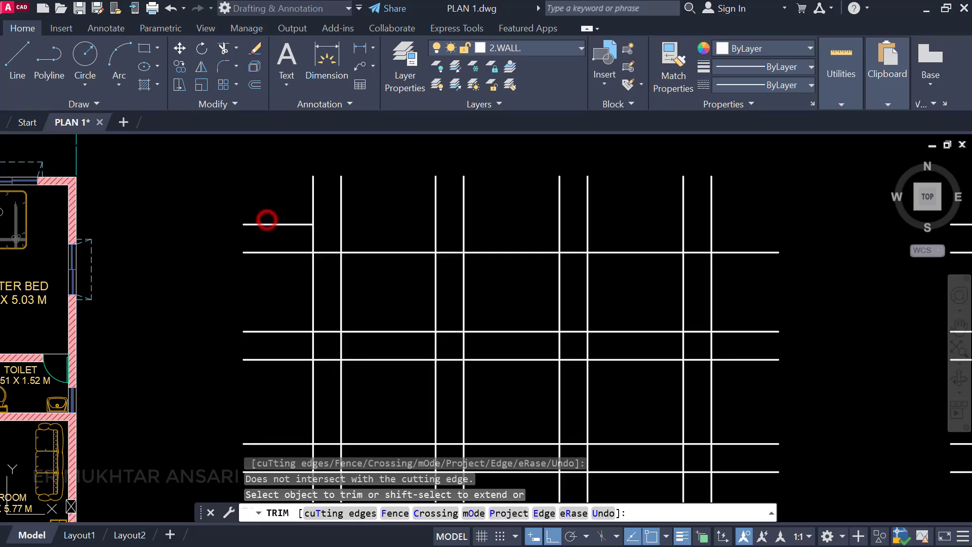
Step: End trimming and erase the leftover stub of the uppermost horizontal line
key("Escape")
left_click(268, 221)
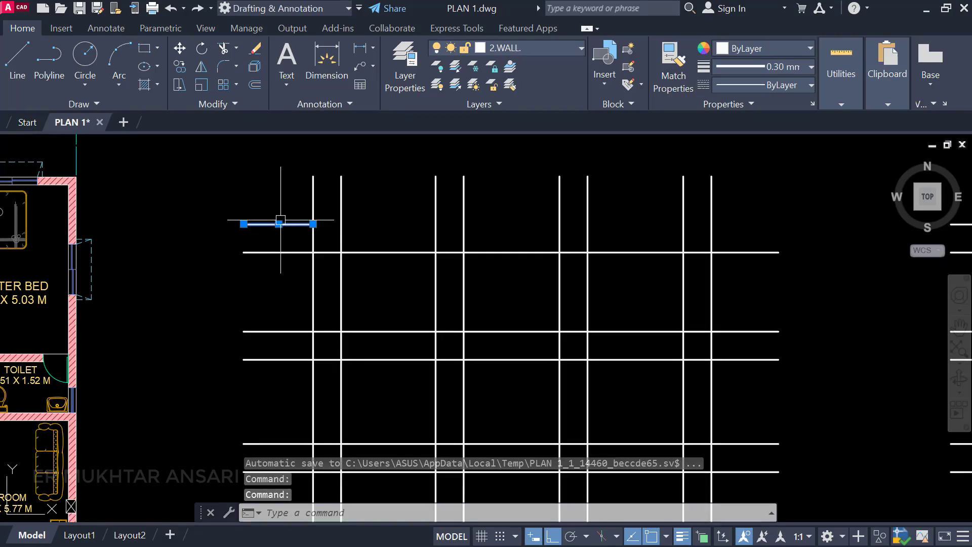
key("Delete")
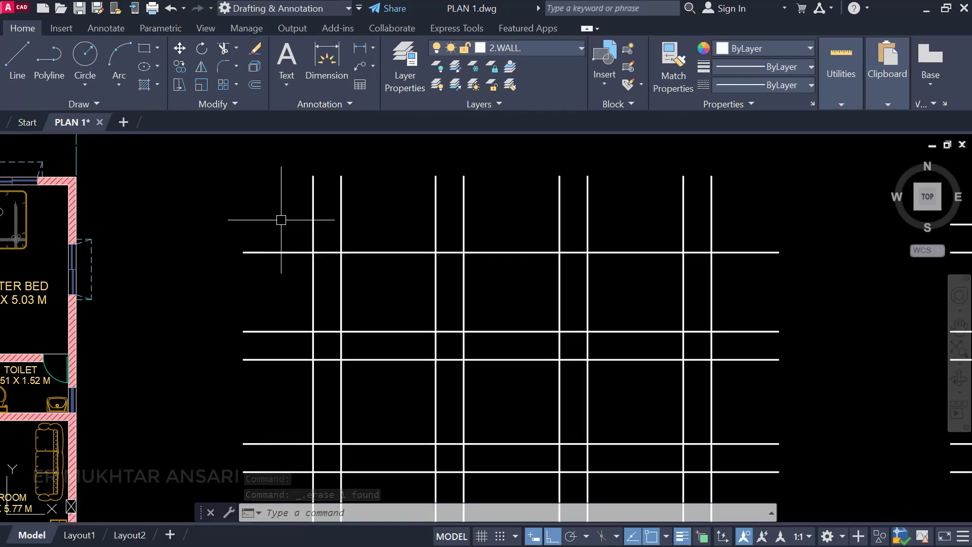
Step: Undo the stub's deletion and the preceding trims on the first grid
key("ctrl+z")
scroll(473, 249, "down", 3)
key("ctrl+z")
scroll(582, 238, "up", 2)
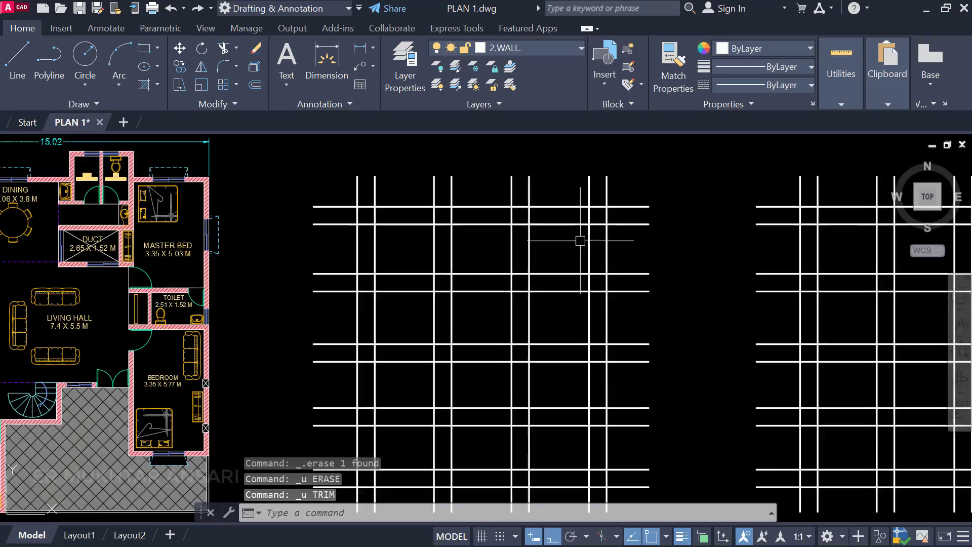
middle_click_drag(582, 238, 572, 219)
mouse_move(550, 255)
middle_mouse_down()
mouse_move(546, 264)
mouse_move(551, 253)
middle_mouse_up()
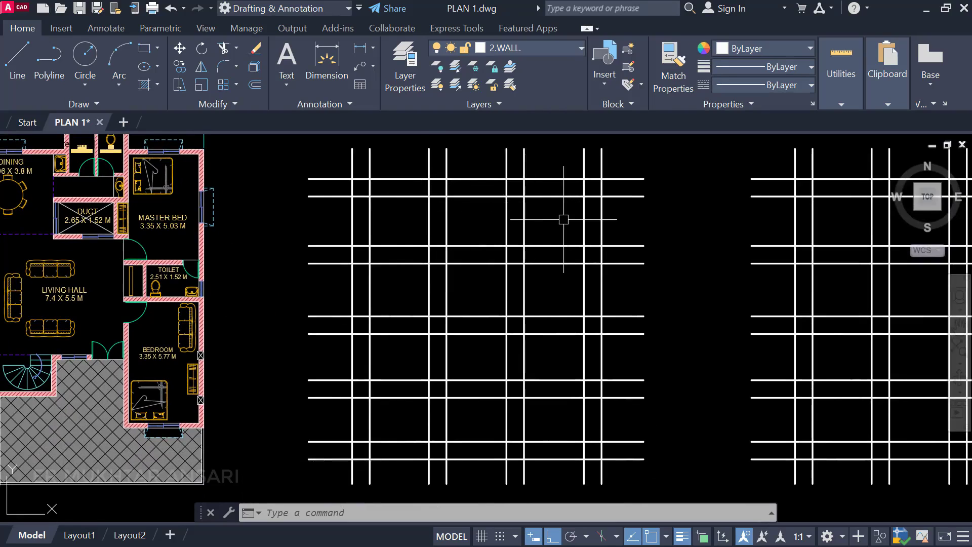
type("tr")
key("Return")
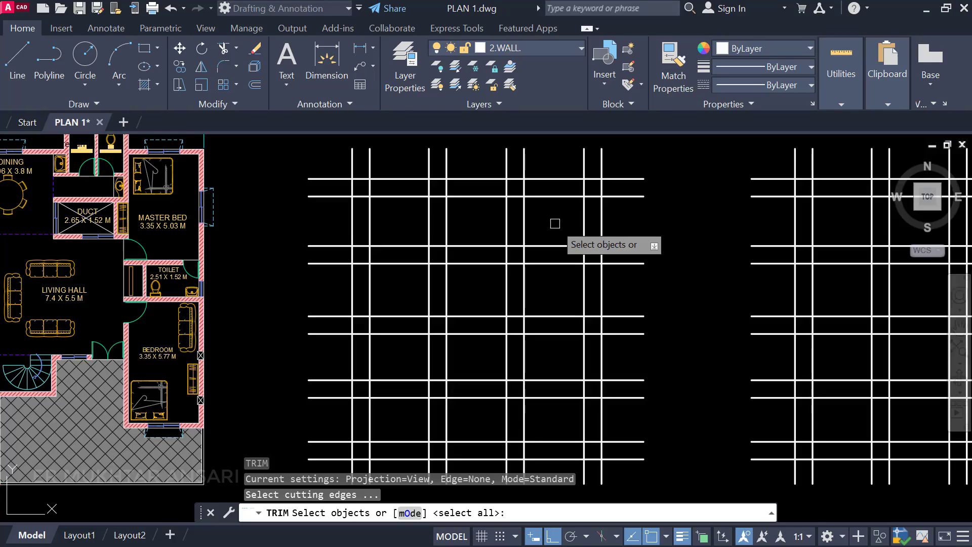
key("Escape")
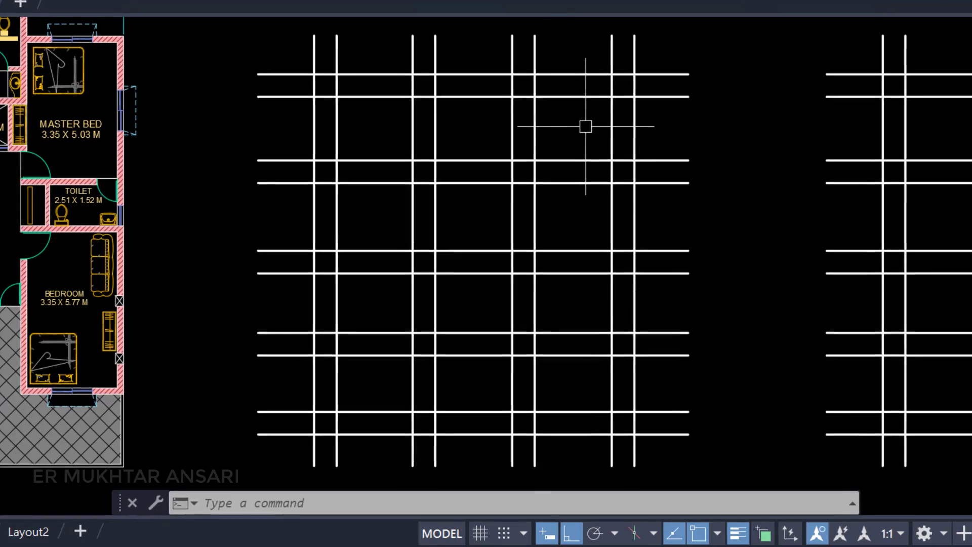
Step: Start the Trim command and change its mode to Quick
type("TR")
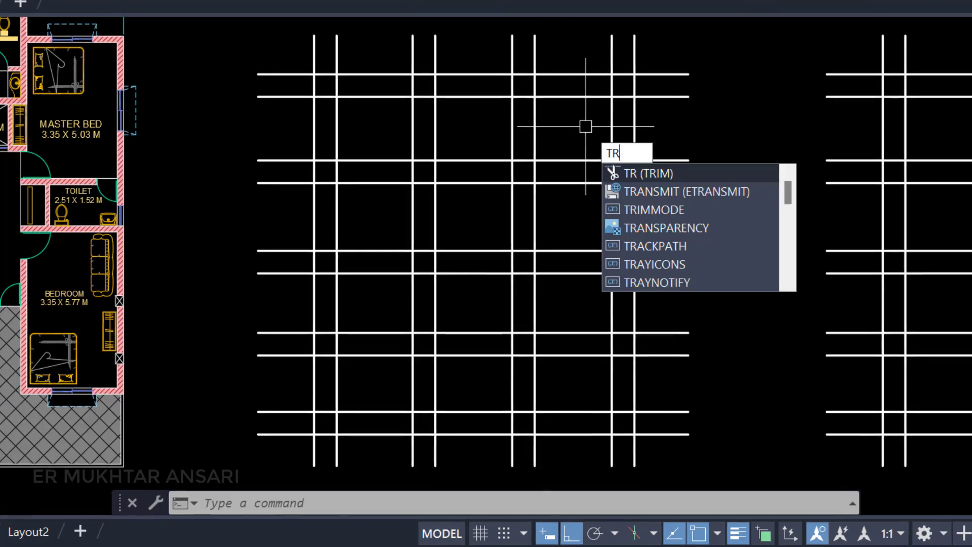
key("Return")
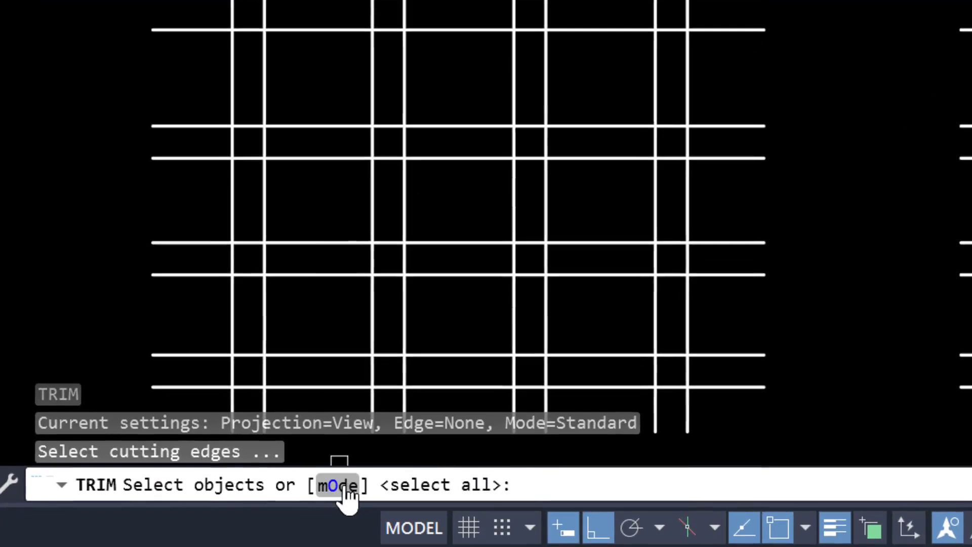
left_click(338, 486)
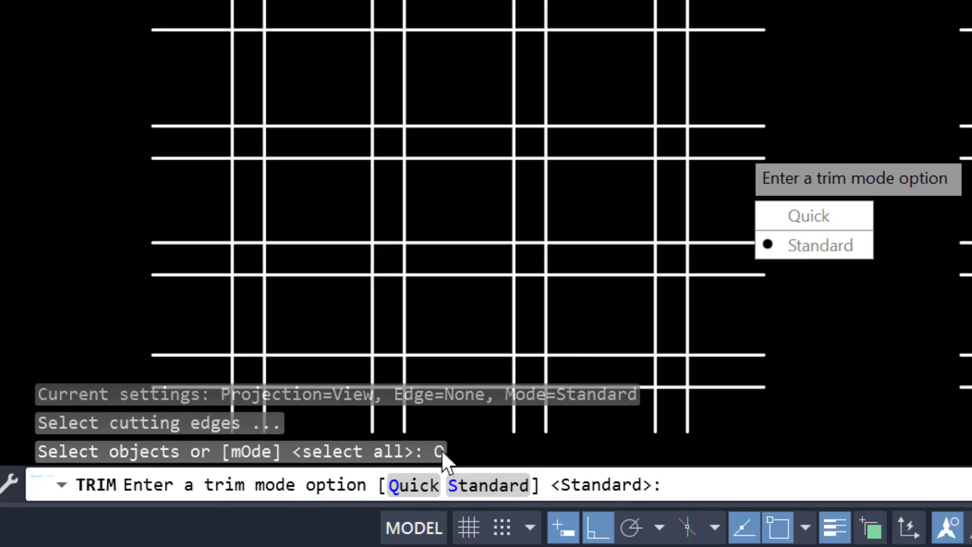
left_click(418, 487)
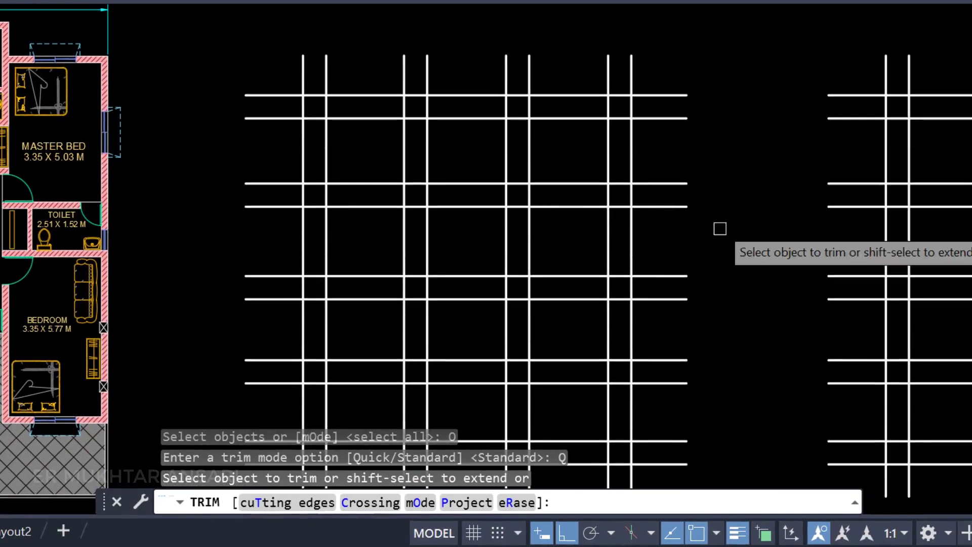
Step: Trim away every segment of the first grid's uppermost horizontal line, including the leftover pieces
left_click(653, 95)
left_click(616, 95)
left_click(583, 95)
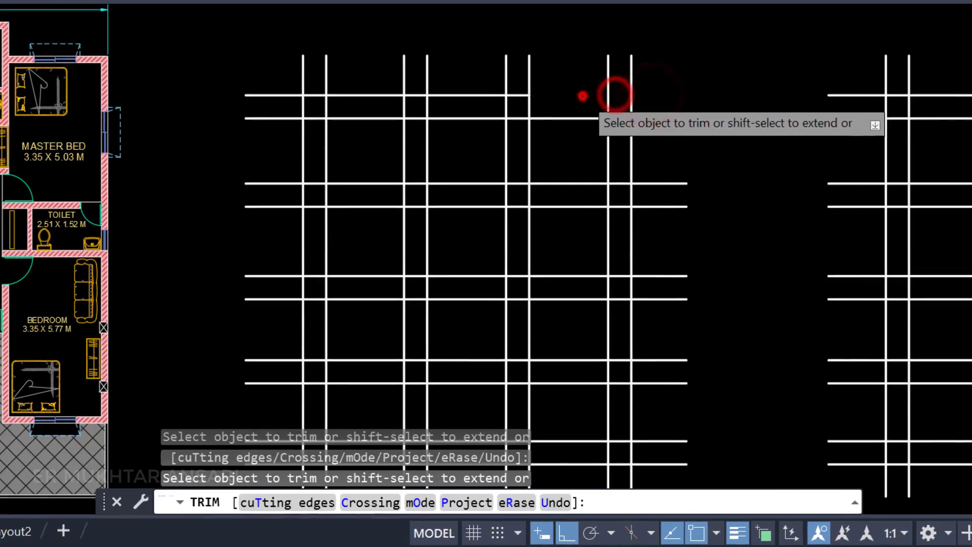
left_click(516, 95)
left_click(479, 94)
left_click(403, 94)
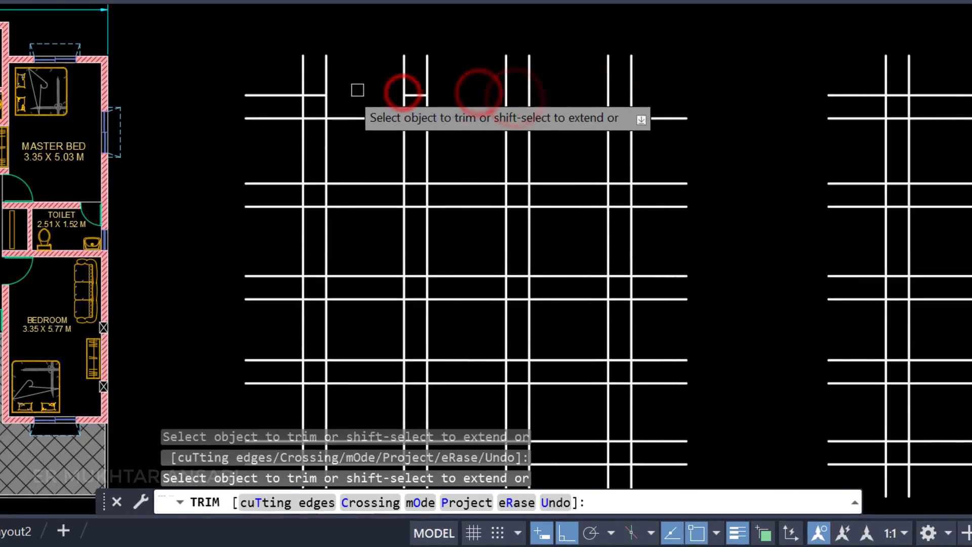
left_click(317, 95)
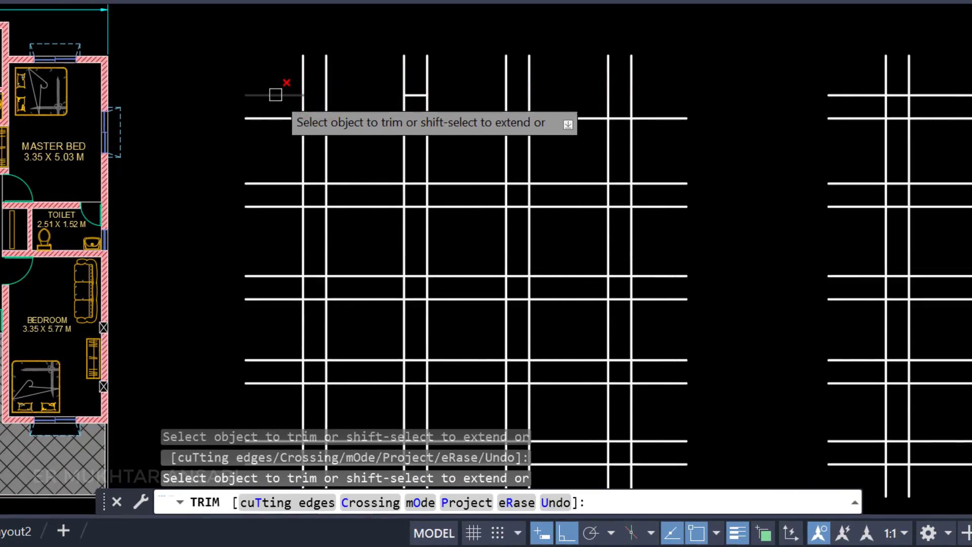
left_click(416, 94)
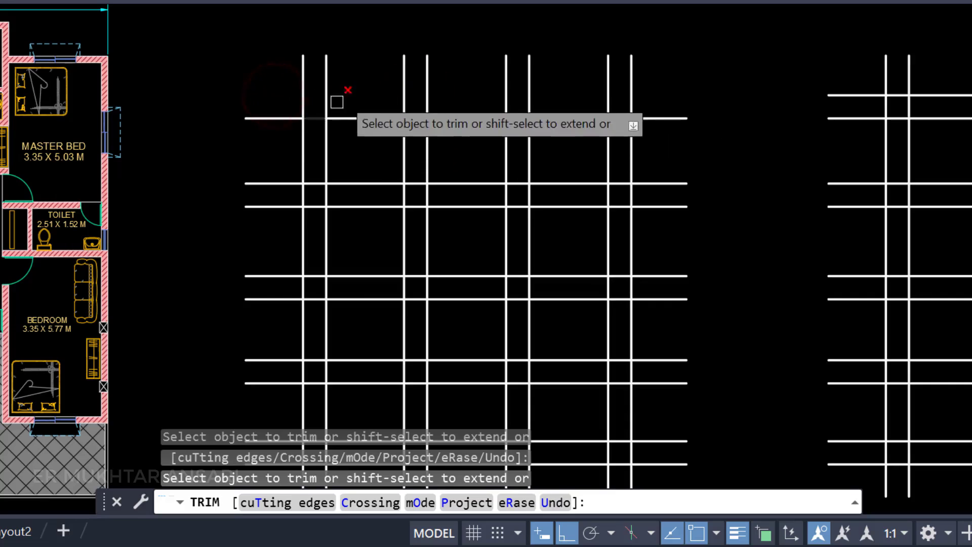
Step: Trim away all segments of the second horizontal line in the first grid
left_click(314, 116)
left_click(276, 121)
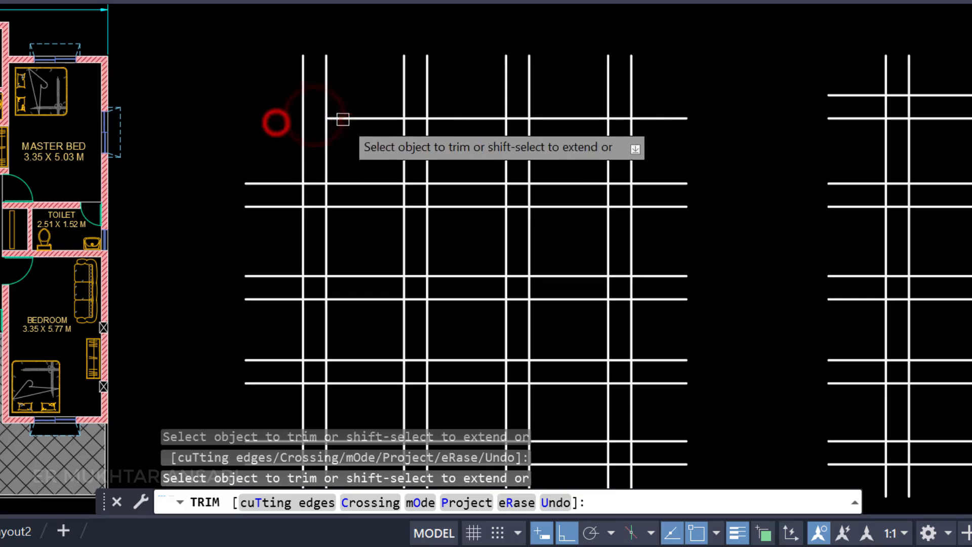
left_click(341, 119)
left_click(417, 118)
left_click(447, 122)
left_click(519, 120)
left_click(562, 116)
left_click(609, 115)
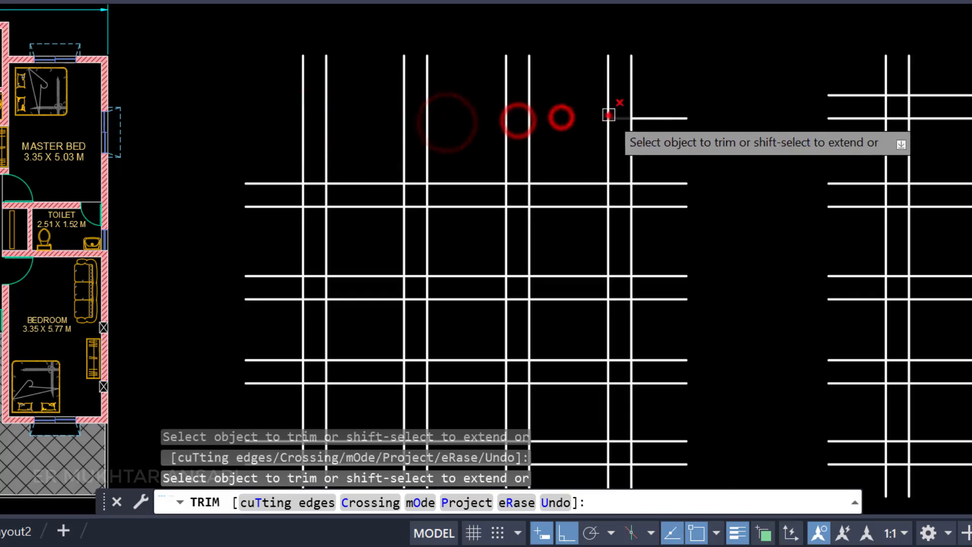
left_click(641, 115)
Step: Trim the vertical line ends that project above the first grid's highest remaining horizontal line, using fences across them
left_click(628, 108)
left_click(611, 107)
left_click(675, 89)
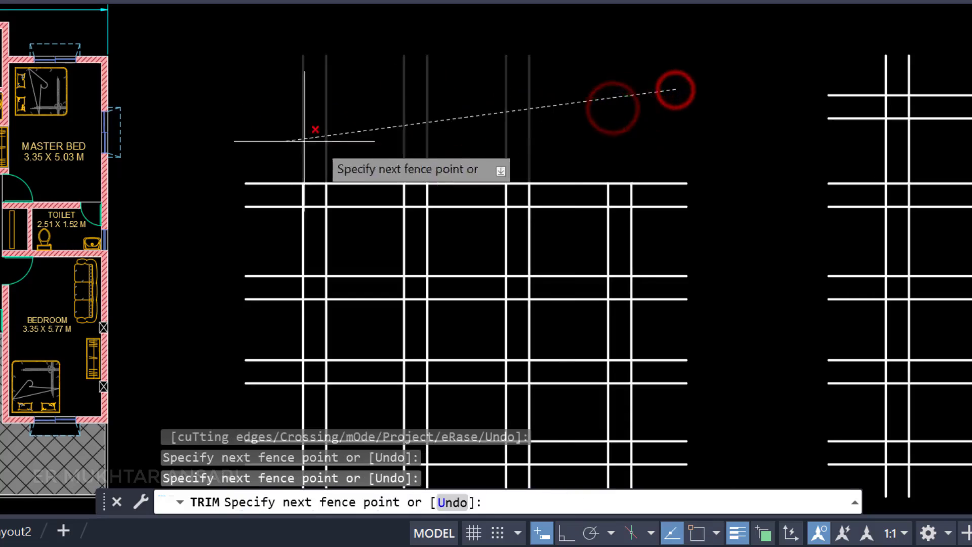
left_click(611, 142)
left_click(634, 94)
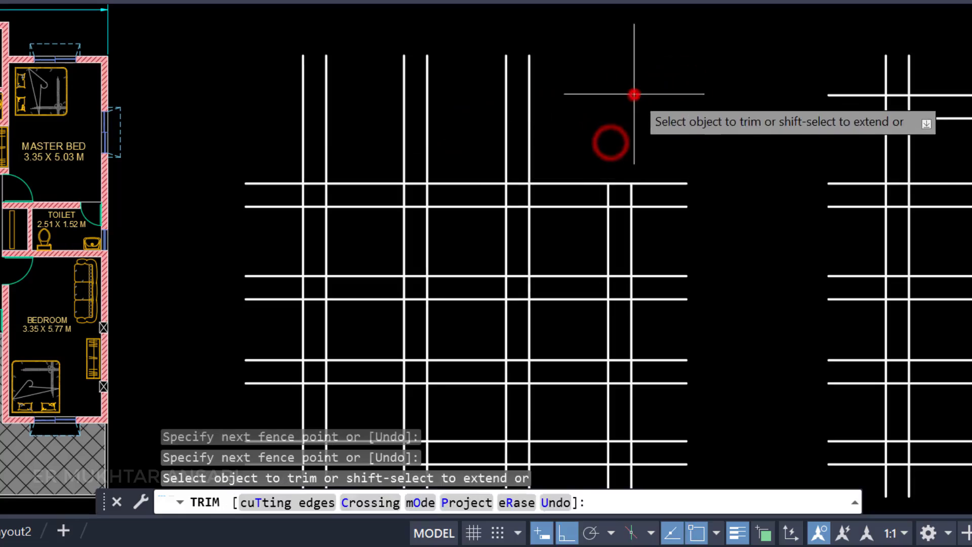
left_click(255, 145)
key("Return")
Step: Trim the horizontal segments between the third and fourth vertical line pairs of the first grid with a fence running down through the gap
scroll(565, 130, "down", 2)
left_click(599, 128)
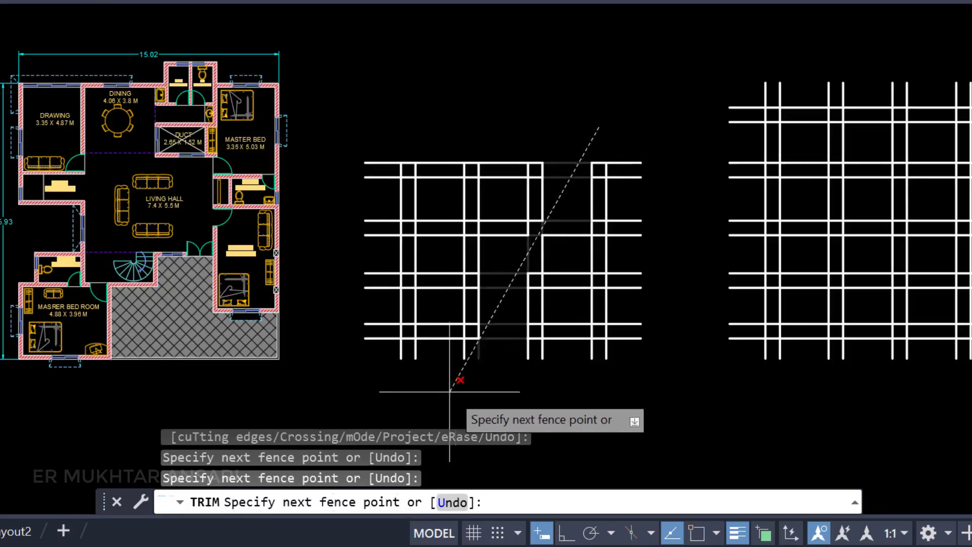
left_click(535, 409)
key("Return")
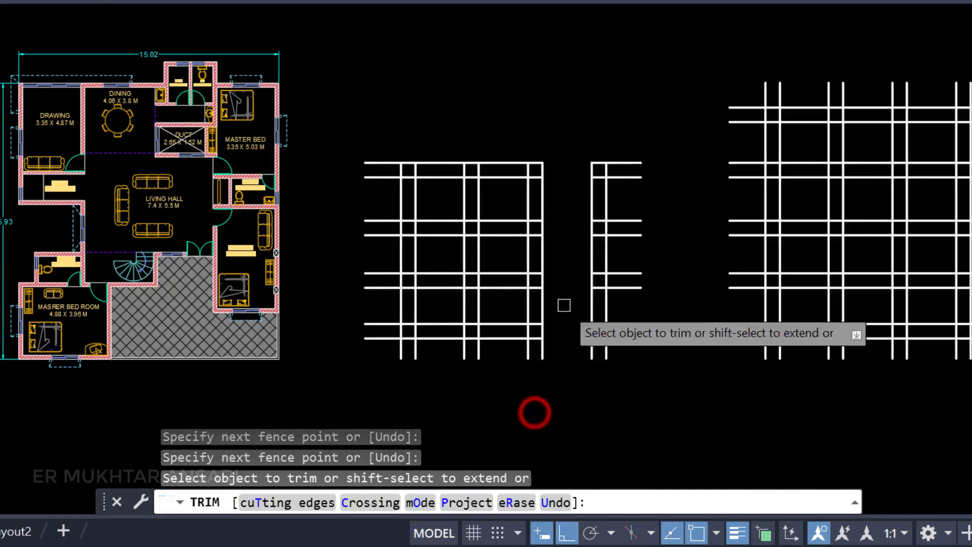
Step: Trim the horizontal segments between the first grid's second and third, and first and second, vertical line pairs with fences through the gaps
left_click(504, 116)
left_click(506, 409)
key("Return")
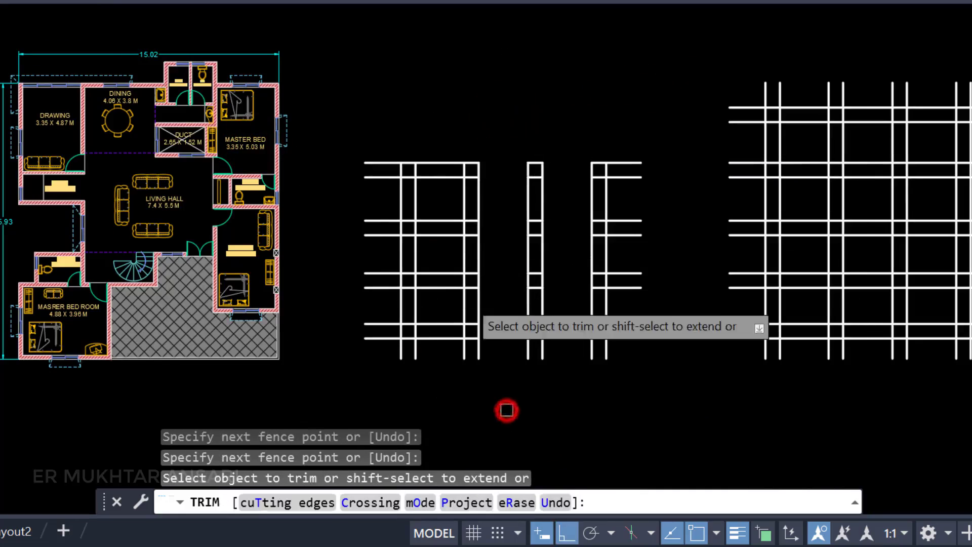
left_click(428, 113)
left_click(448, 385)
key("Return")
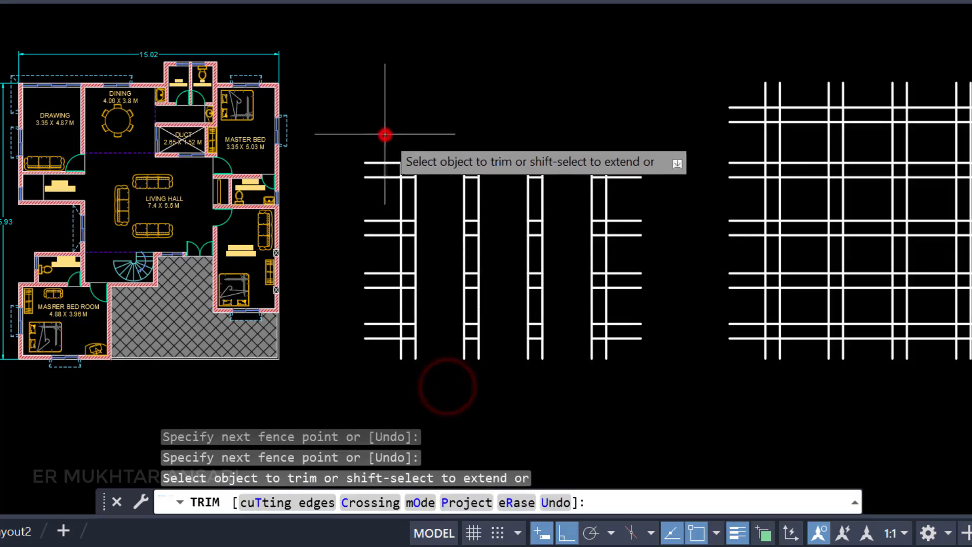
Step: Trim all horizontal line ends that project outward from the first grid's first vertical line pair
left_click(386, 134)
left_click(358, 376)
key("Return")
left_click(380, 130)
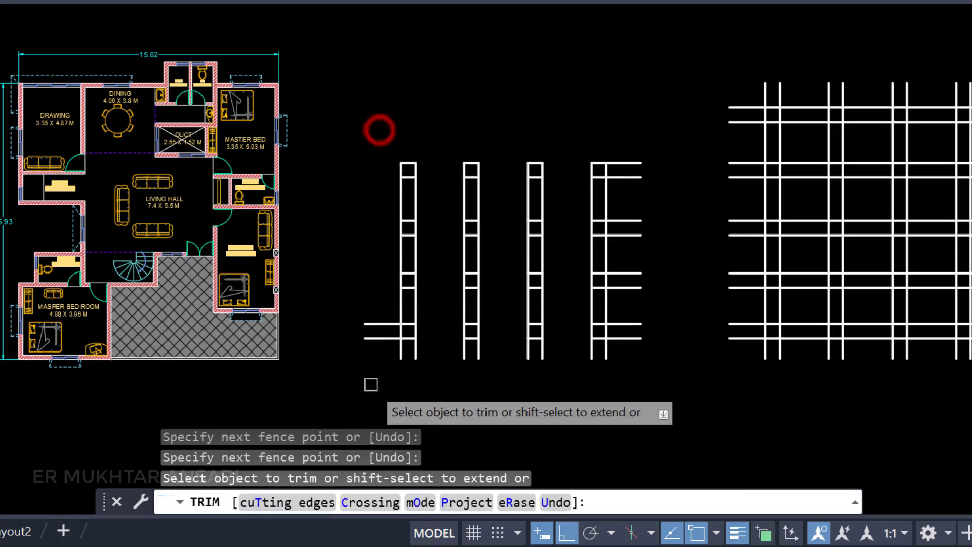
left_click(383, 327)
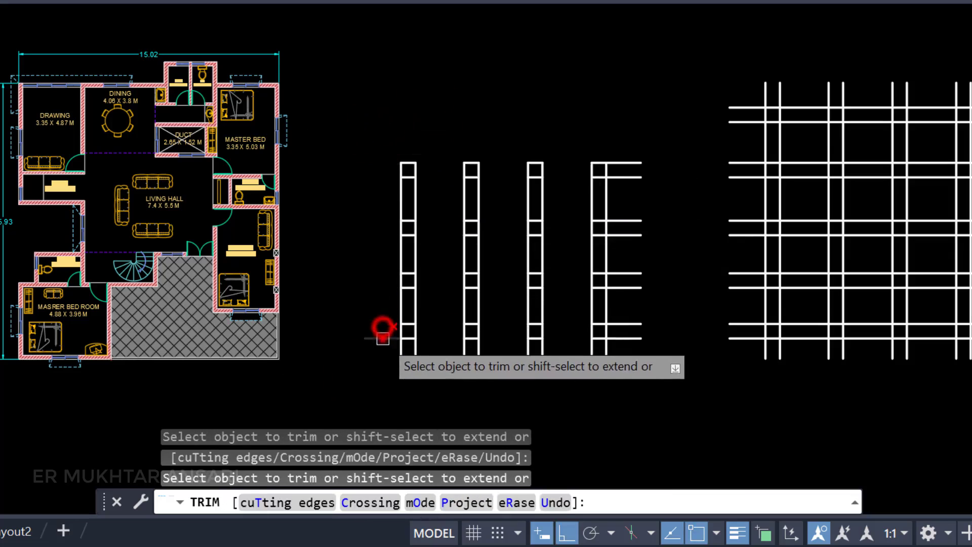
Step: Trim the short crosspieces inside the first grid's first vertical line pair with a fence, and undo the entire trimming operation
left_click(408, 114)
left_click(411, 361)
key("Return")
scroll(413, 256, "up", 4)
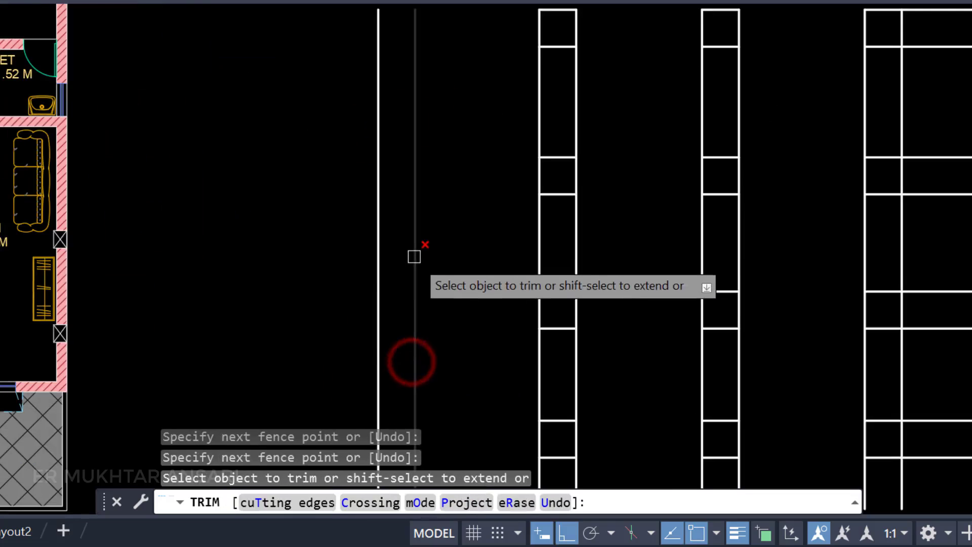
scroll(458, 269, "down", 6)
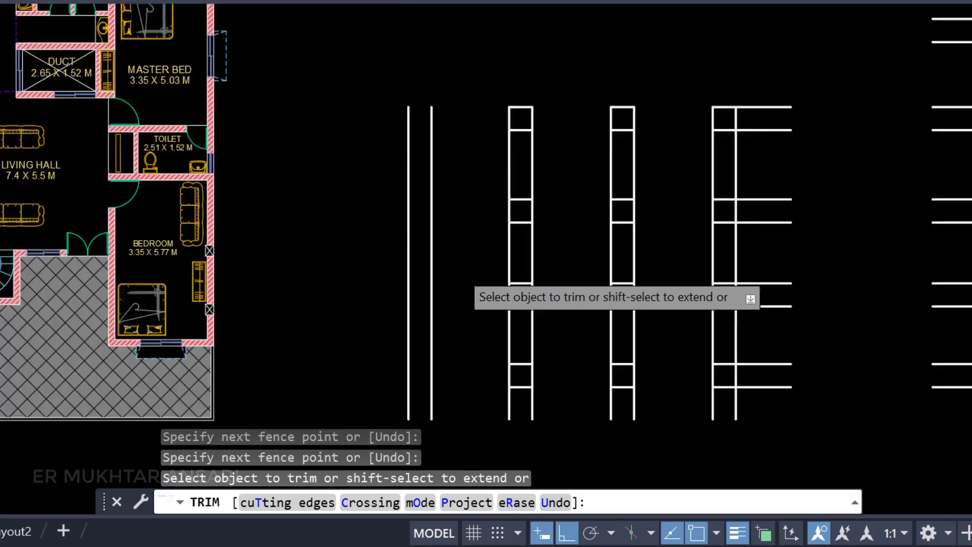
key("Escape")
key("ctrl+z")
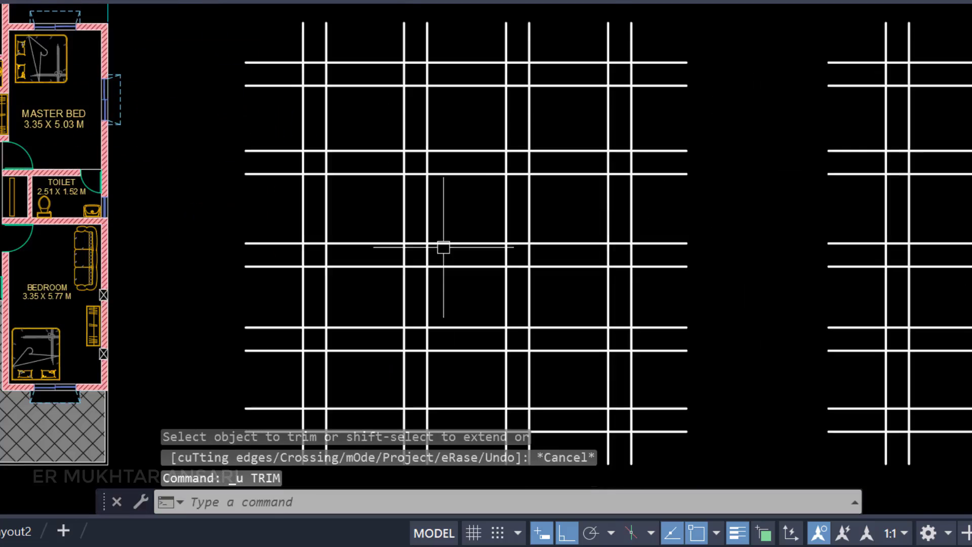
Step: Start Trim and set its mode to Standard
type("tr")
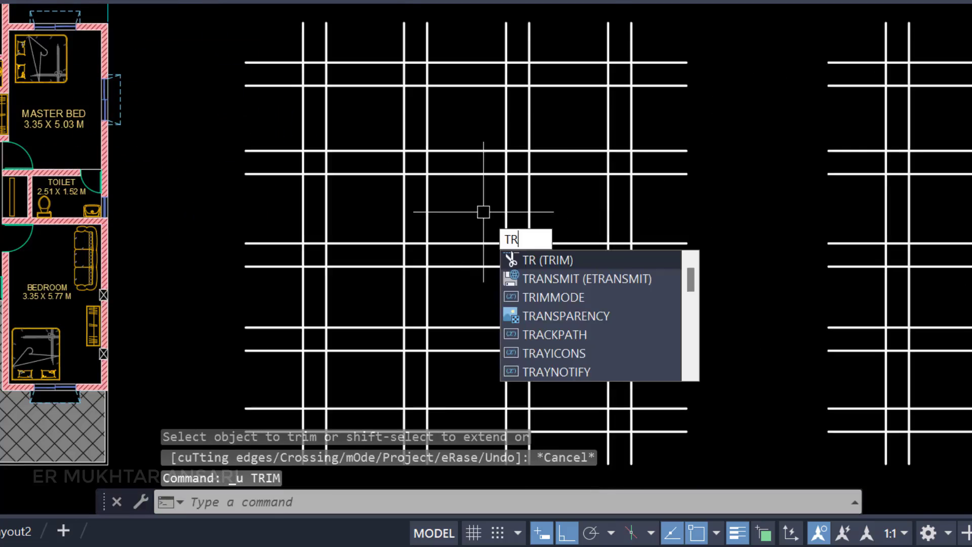
key("Return")
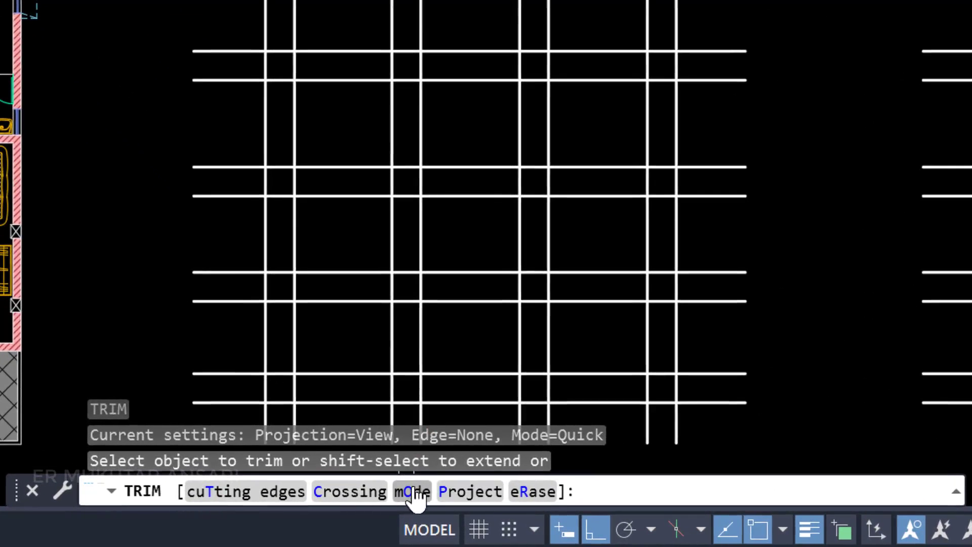
left_click(415, 493)
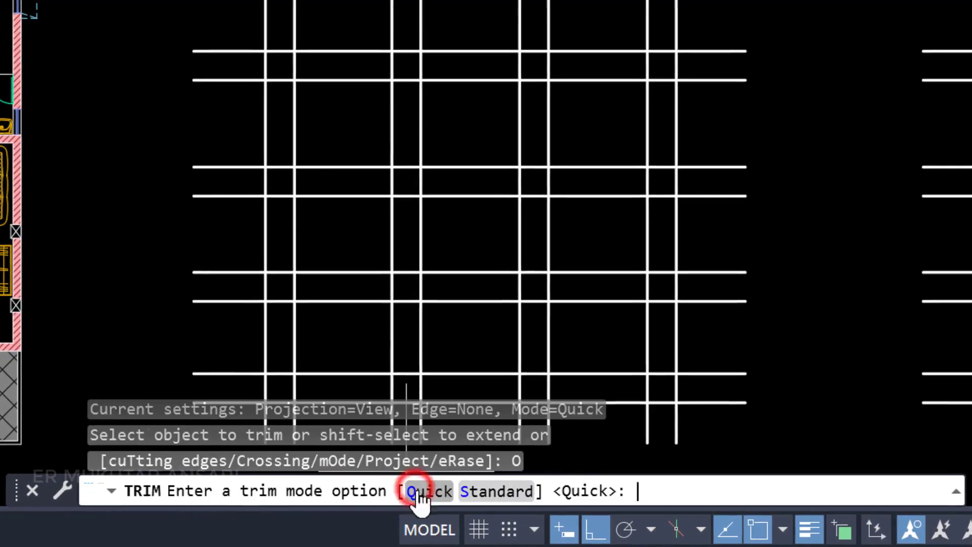
left_click(512, 491)
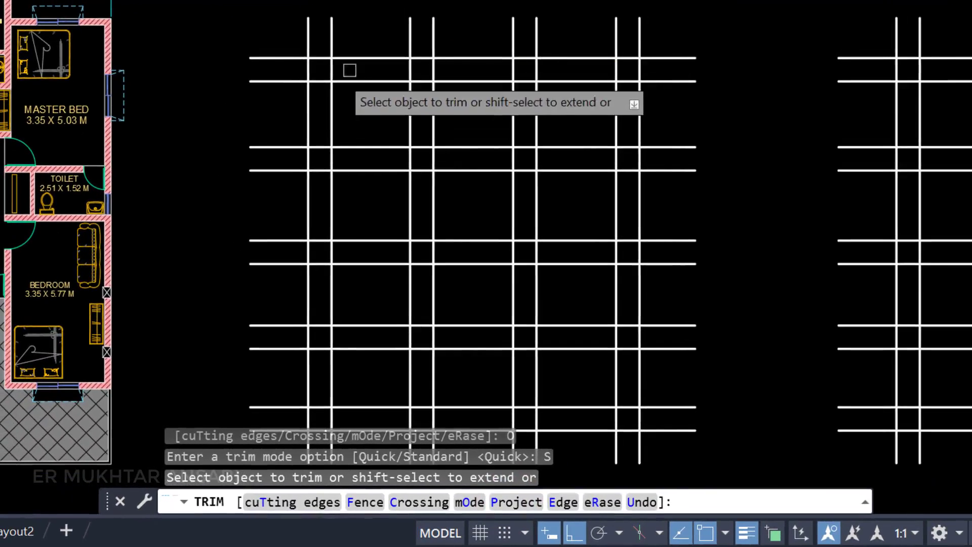
Step: Trim the first grid's uppermost horizontal segment inside the first vertical pair and try to trim its leftover outer end
scroll(349, 71, "up", 2)
left_click(352, 93)
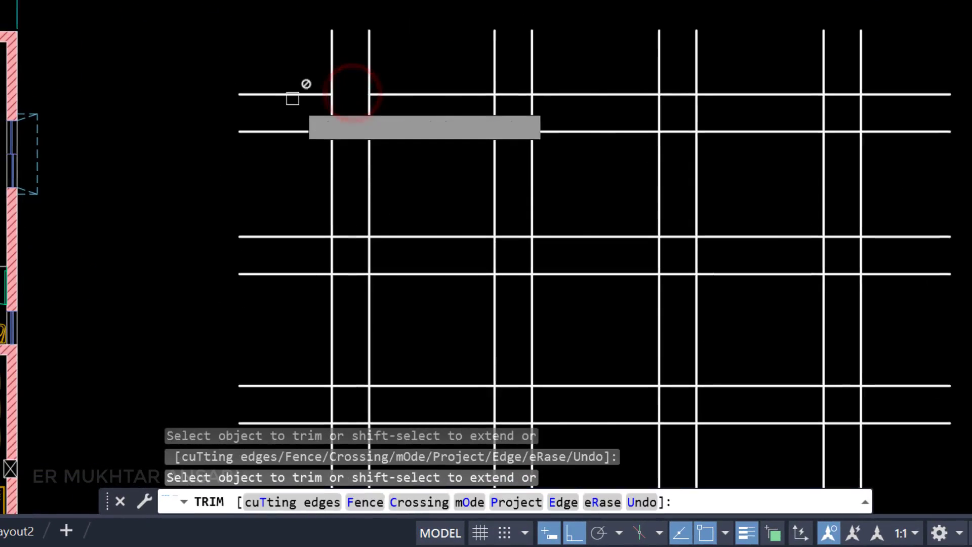
left_click(294, 94)
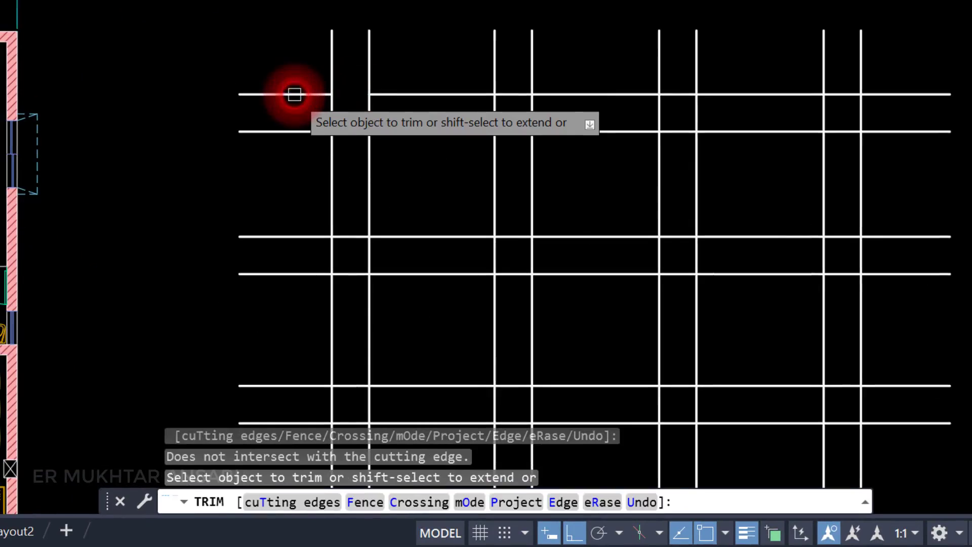
key("Escape")
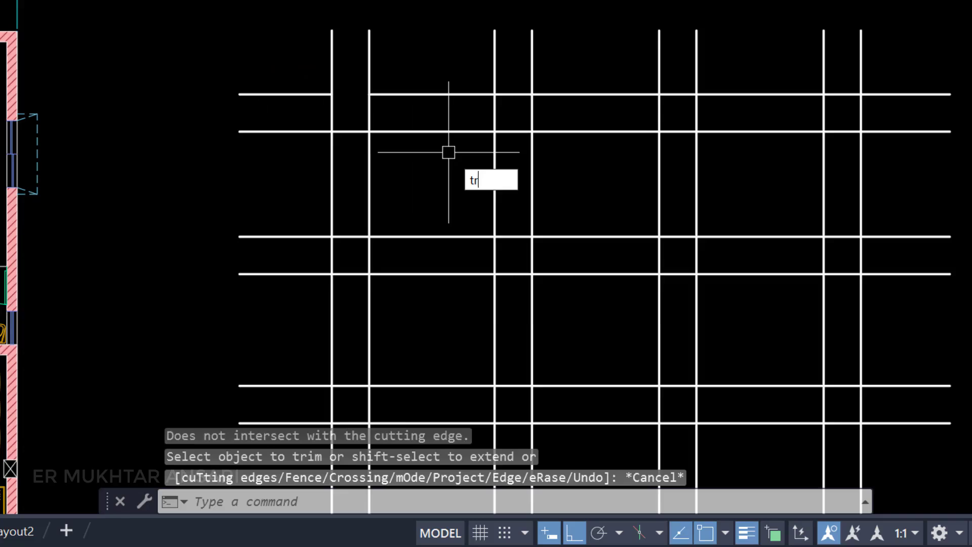
Step: Restart Trim and switch its mode to Quick
type("tr")
key("Return")
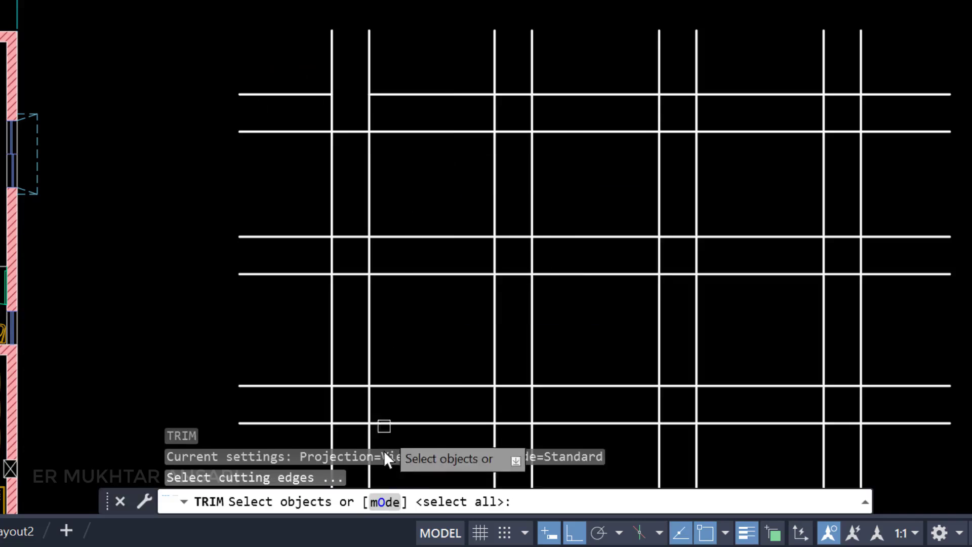
left_click(386, 503)
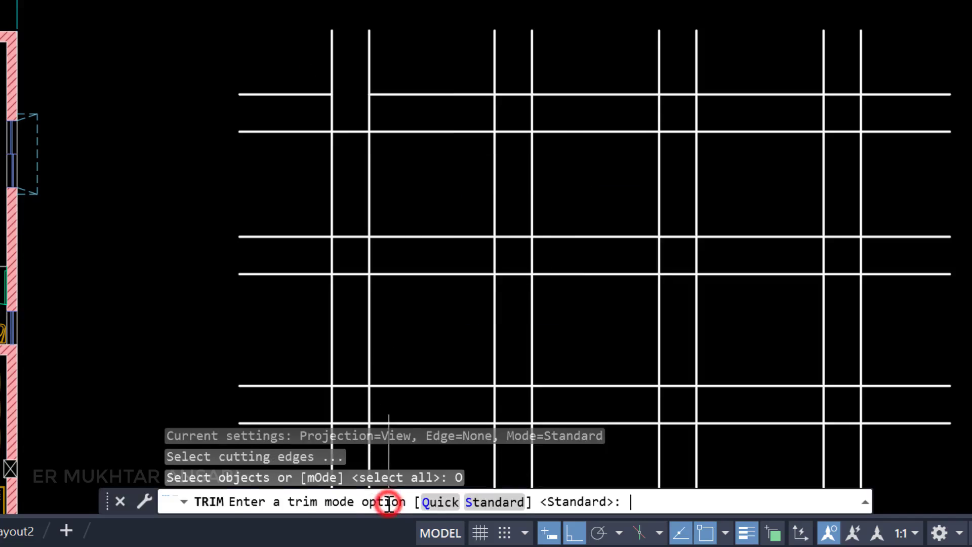
left_click(439, 503)
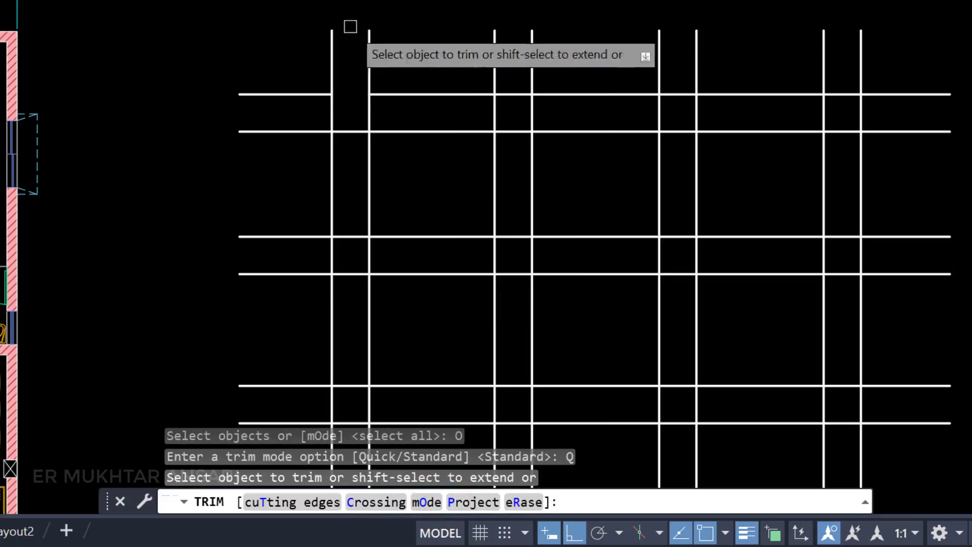
Step: Trim the first vertical pair's projecting upper ends and the uppermost horizontal line's pieces from its outer end through the third vertical pair
left_click(295, 95)
left_click(370, 77)
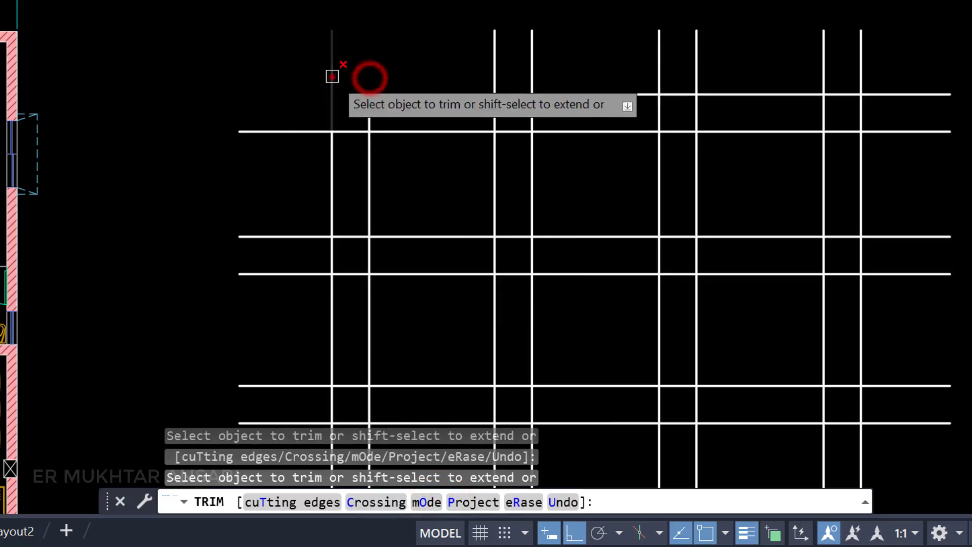
left_click(332, 76)
left_click(369, 103)
left_click(399, 94)
left_click(512, 95)
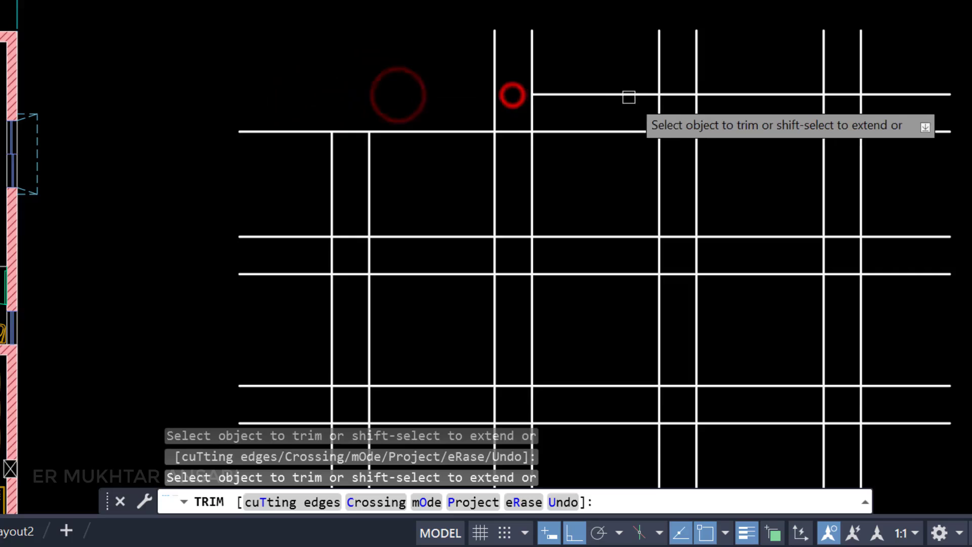
left_click(674, 94)
left_click(621, 94)
key("Escape")
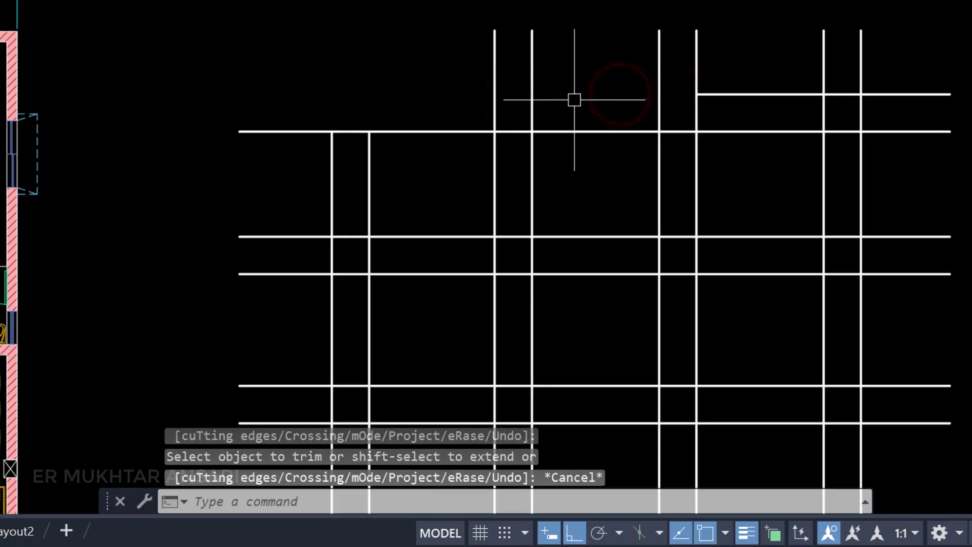
Step: Undo the Quick-mode and Standard-mode trims so the first grid is complete again
key("ctrl+z")
key("ctrl+z")
scroll(430, 113, "down", 3)
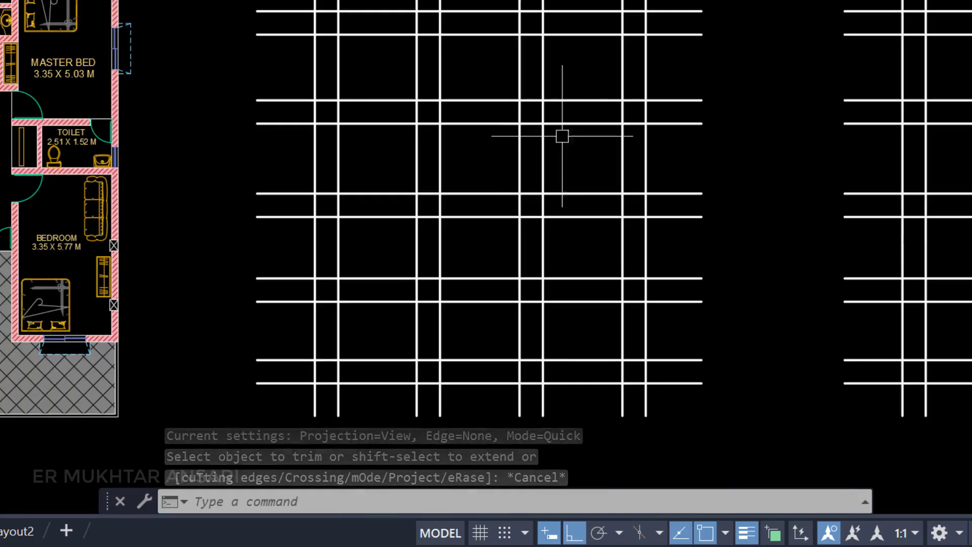
Step: Set the Trim command's mode back to Standard and end the command
type("TR")
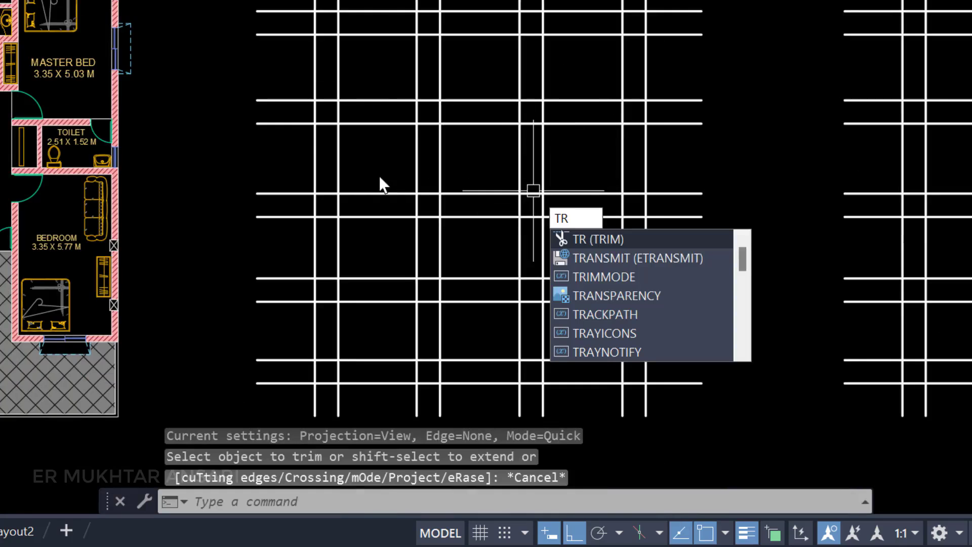
key("Return")
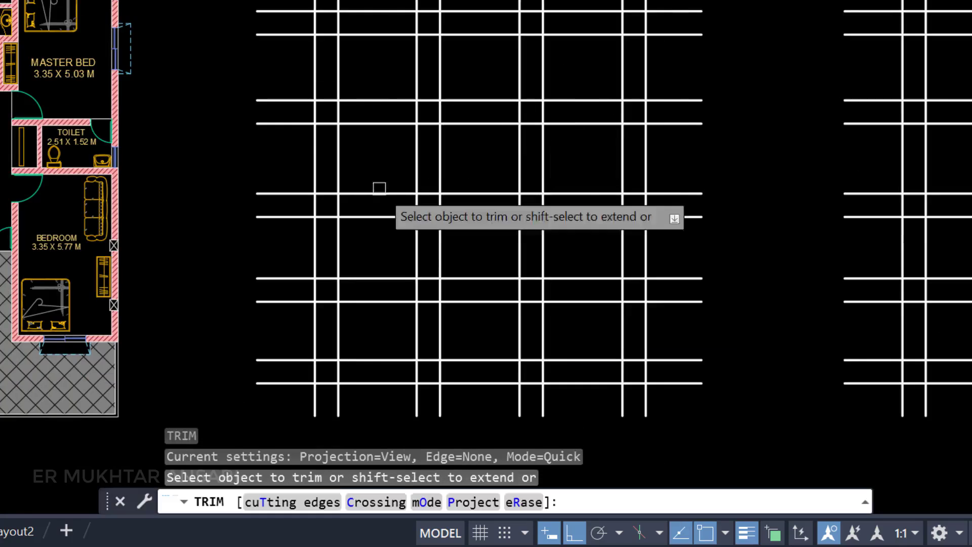
left_click(427, 502)
left_click(494, 503)
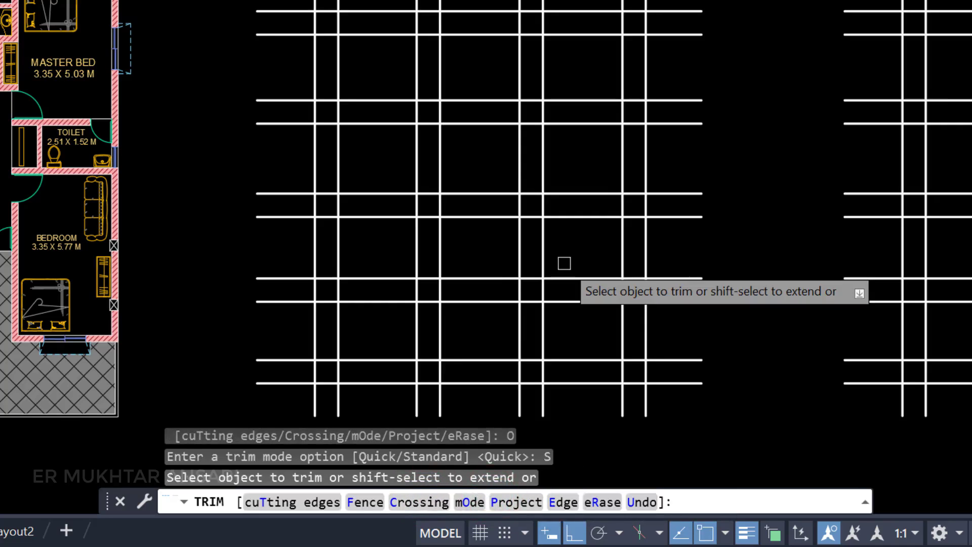
key("Escape")
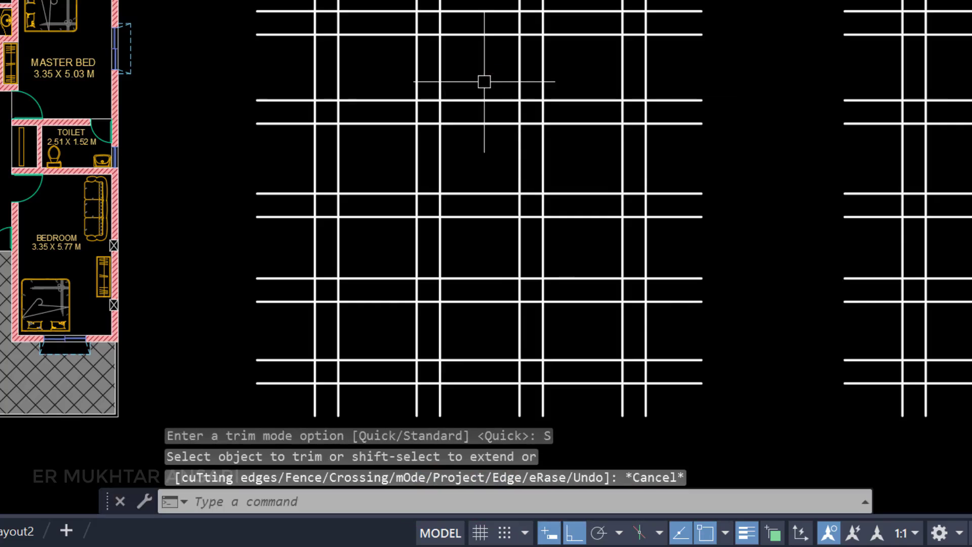
Step: Using the third horizontal and sixth vertical lines as cutting edges, trim all first-grid lines in the lower-left area with a crossing window
key("Return")
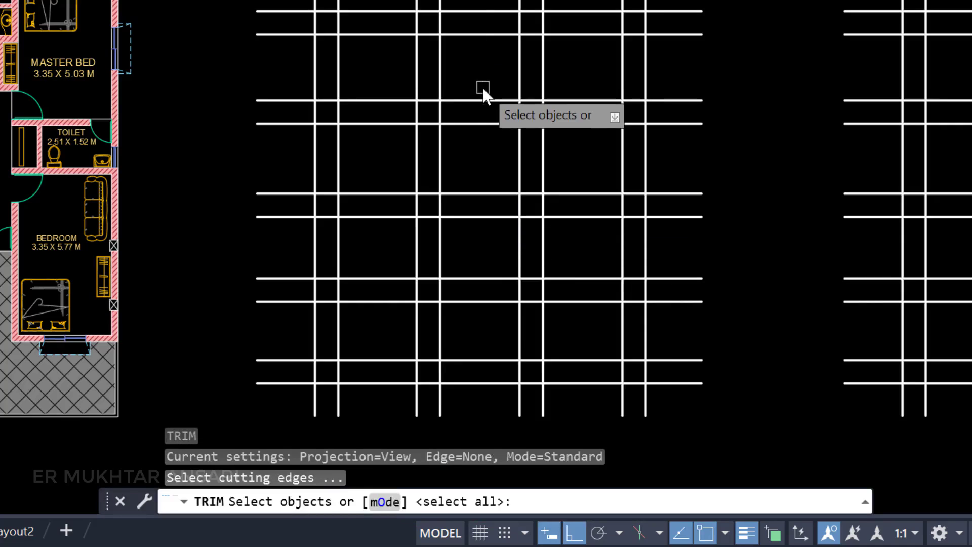
left_click(470, 99)
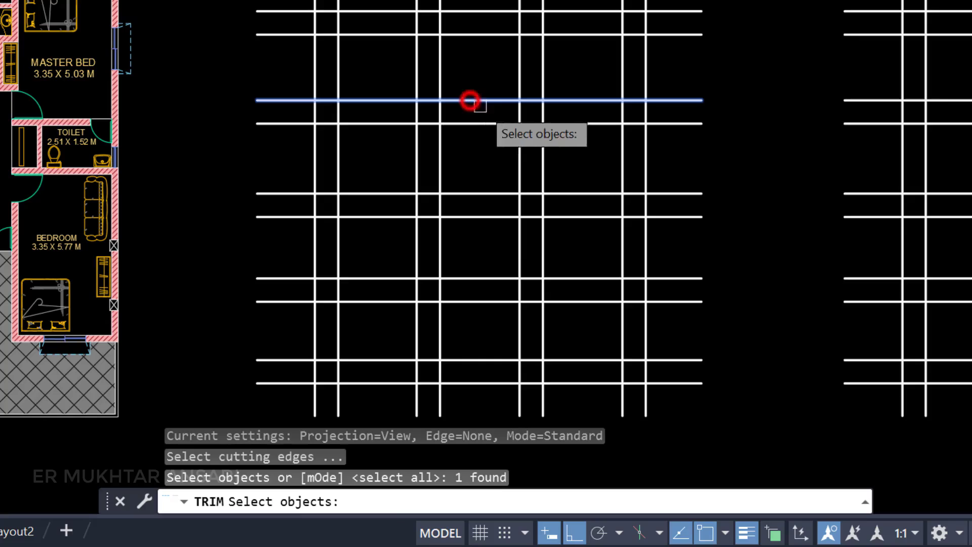
left_click(543, 155)
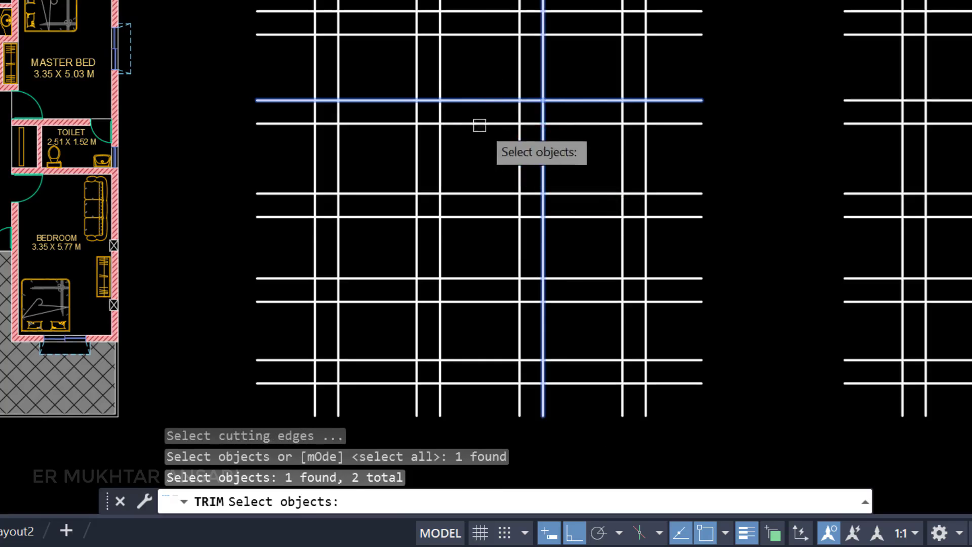
key("Return")
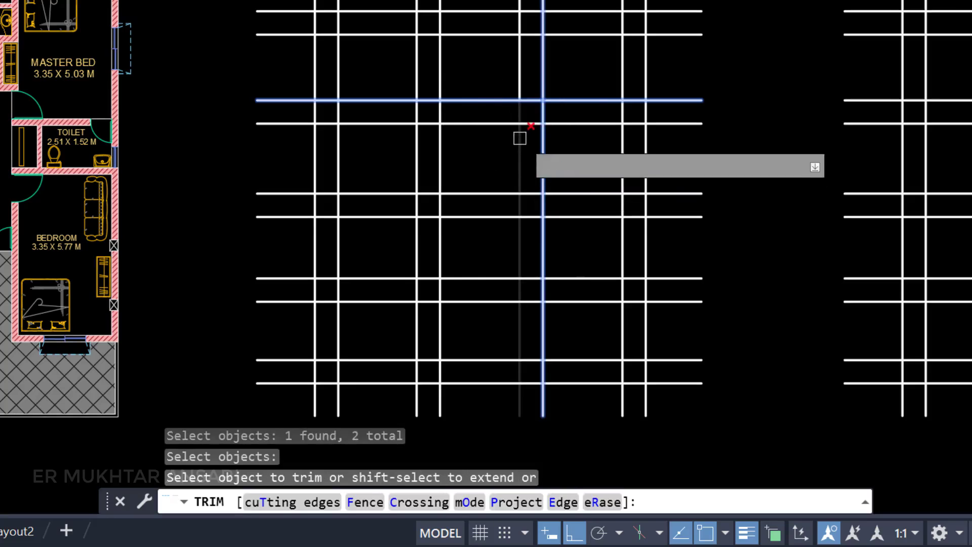
left_click(260, 397)
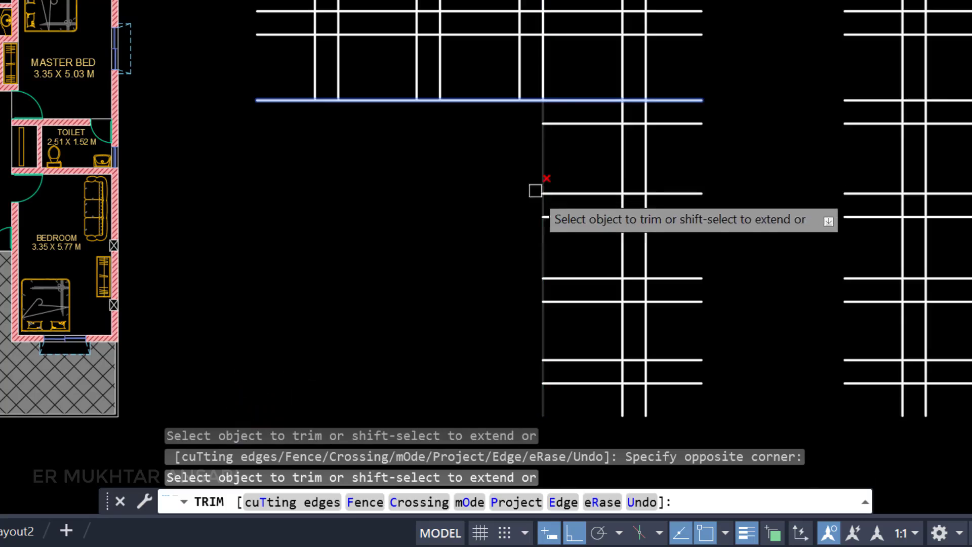
Step: Undo the crossing-window trim made against the two cutting edges and end the Trim command
scroll(474, 206, "down", 2)
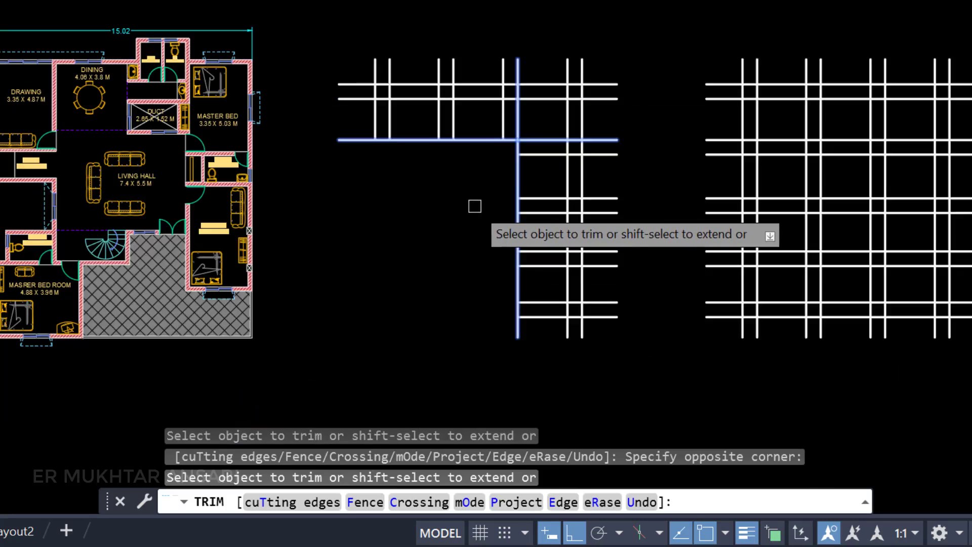
key("ctrl+z")
scroll(511, 175, "up", 2)
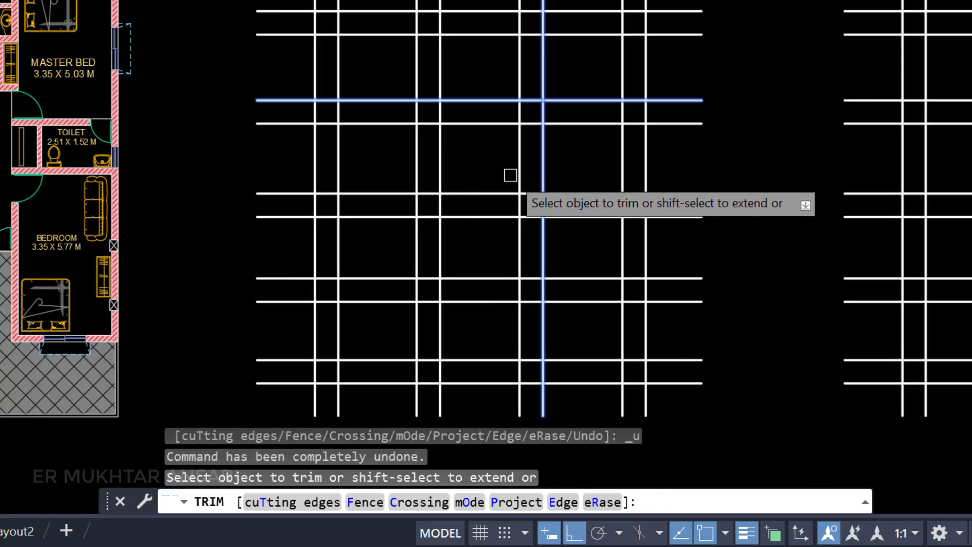
key("Escape")
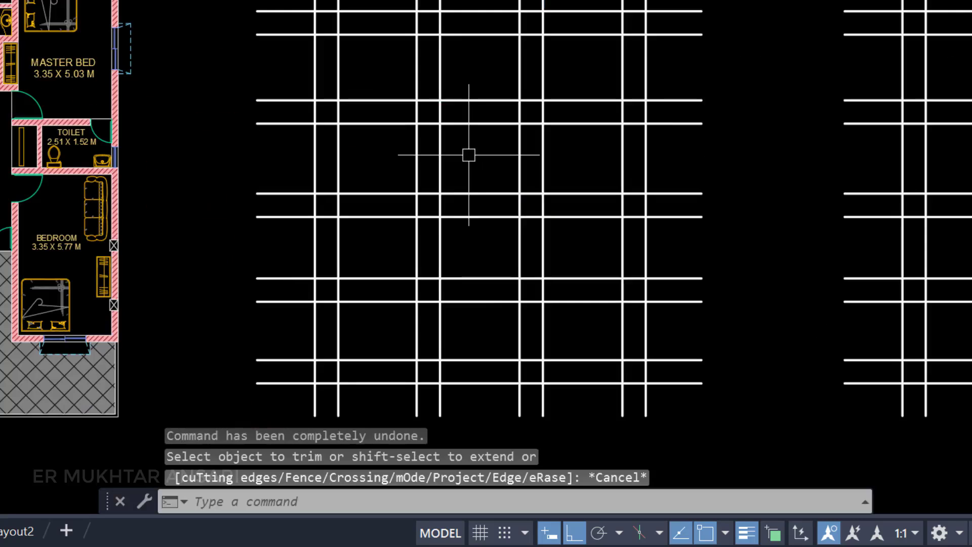
Step: Using the first grid's third horizontal line as the cutting edge, trim the third through eighth vertical lines below it
type("tr")
key("Return")
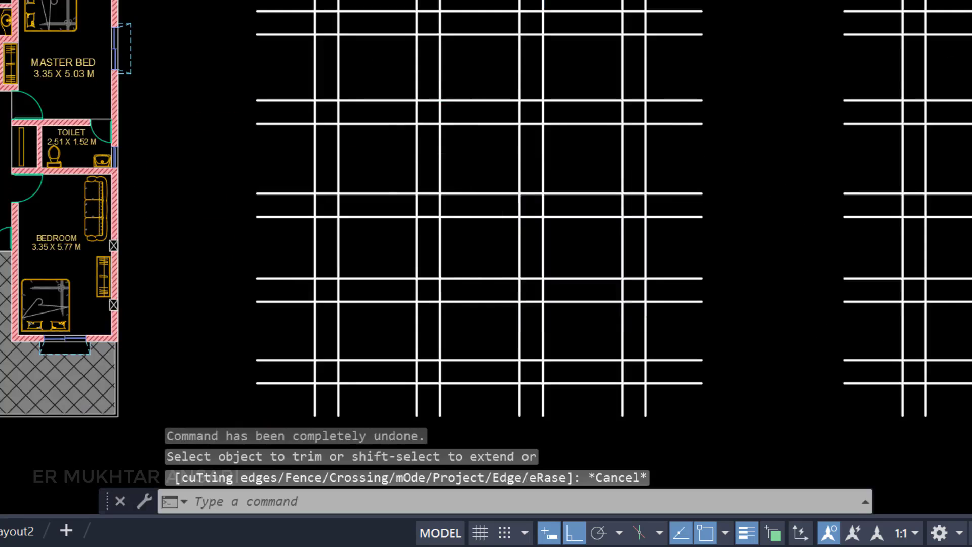
scroll(468, 136, "down", 3)
scroll(469, 136, "up", 2)
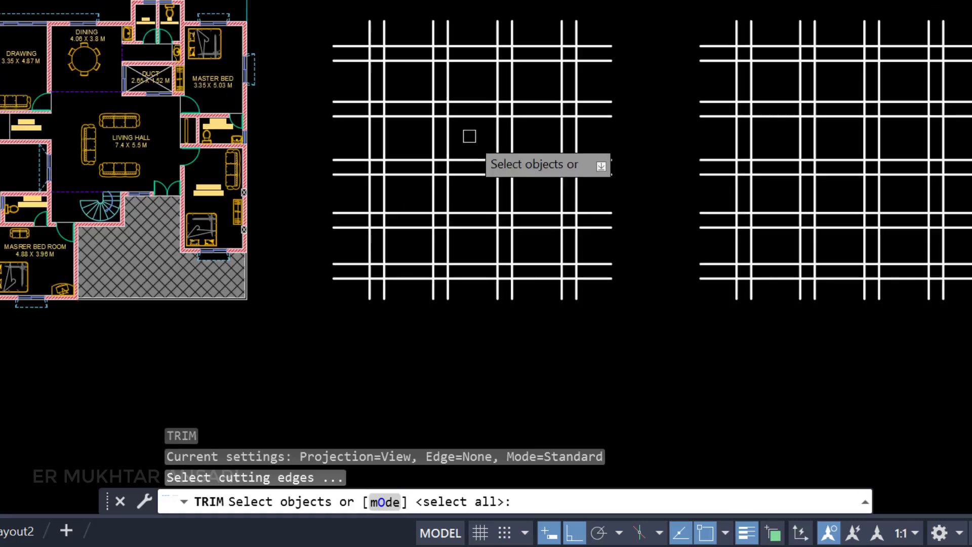
left_click(471, 99)
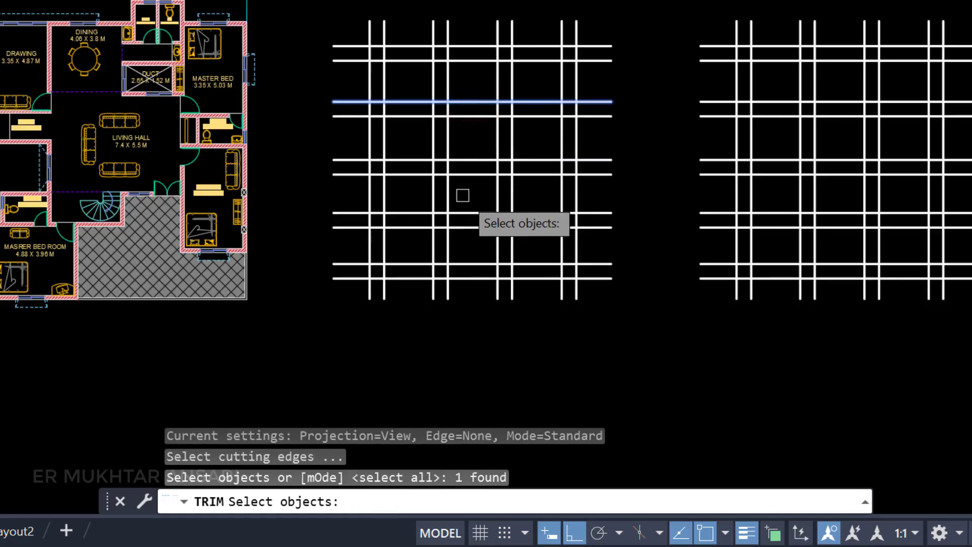
key("Return")
left_click(576, 297)
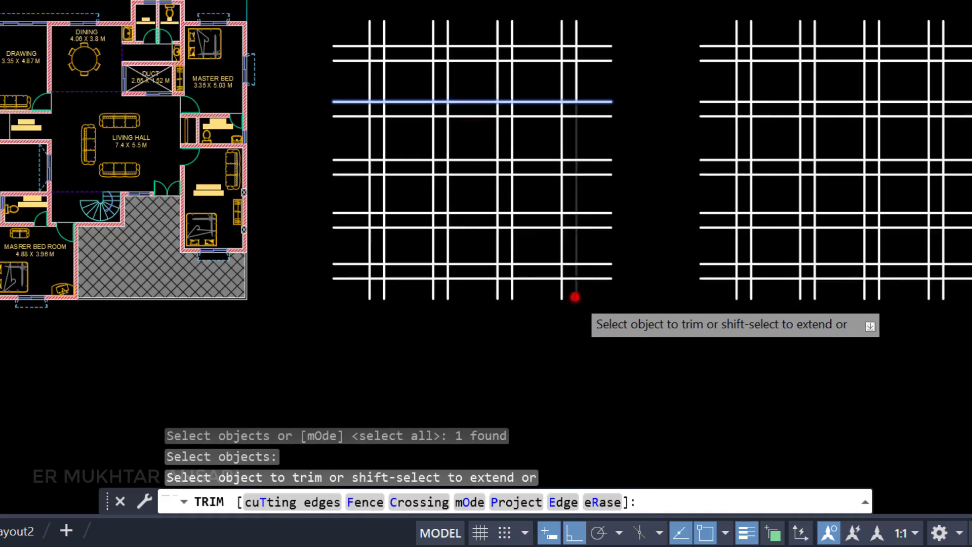
left_click(562, 295)
left_click(513, 297)
left_click(499, 296)
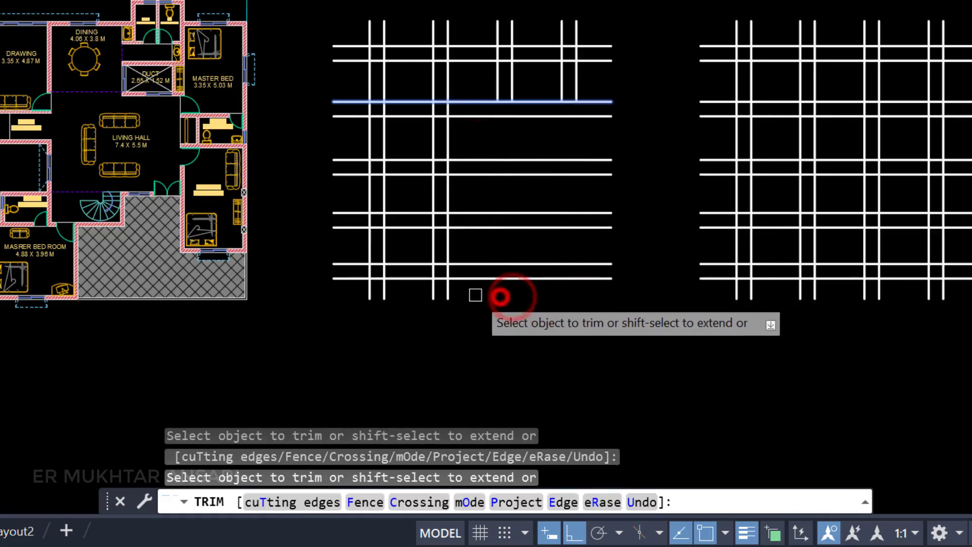
left_click(450, 290)
left_click(437, 292)
key("Escape")
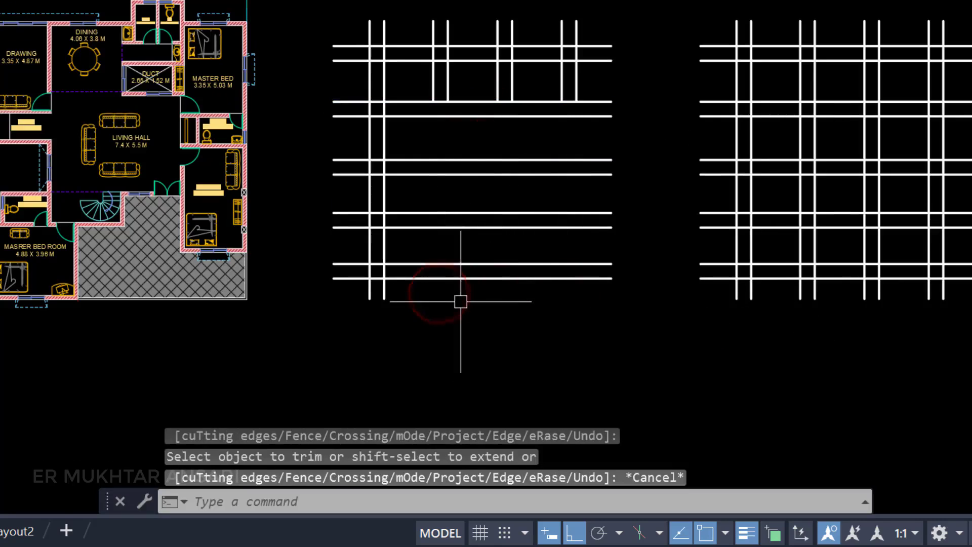
Step: Undo the trim of the six vertical lines in the first grid
key("ctrl+z")
mouse_move(495, 137)
middle_mouse_down()
mouse_move(488, 125)
mouse_move(480, 132)
middle_mouse_up()
scroll(487, 125, "down", 2)
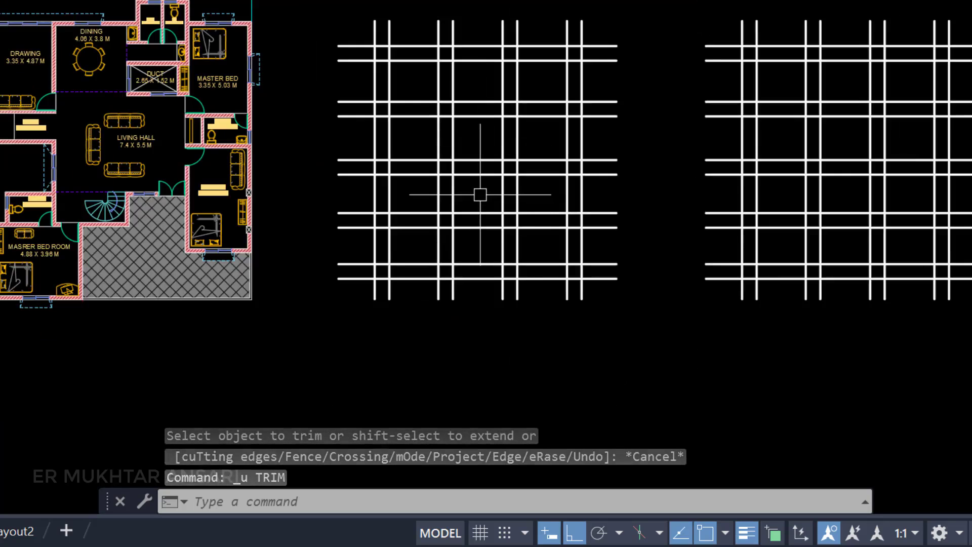
Step: With all objects as cutting edges, trim the first grid's sixth vertical line segment by segment from its lower end to the seventh horizontal line
type("tr")
key("Return")
key("Return")
scroll(510, 286, "up", 2)
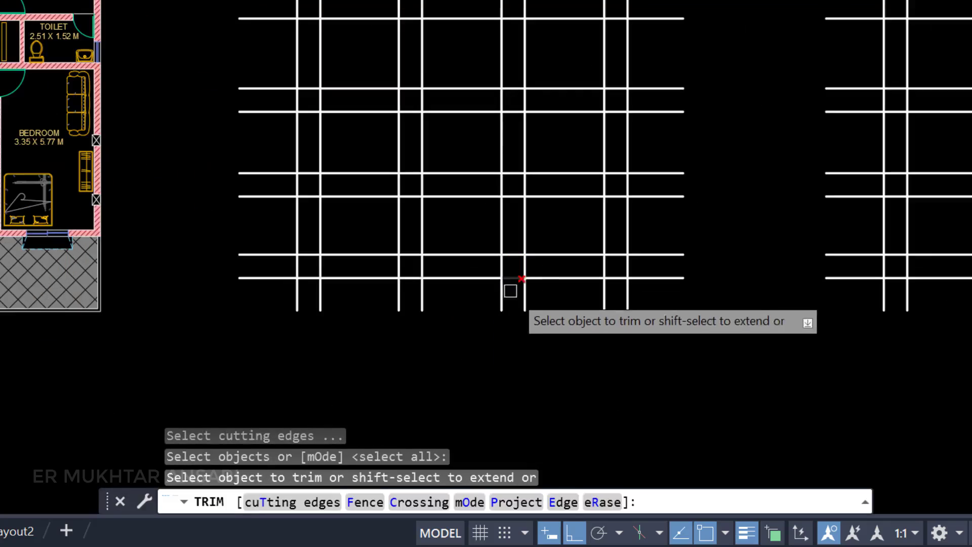
left_click(523, 298)
scroll(523, 297, "up", 2)
left_click(523, 211)
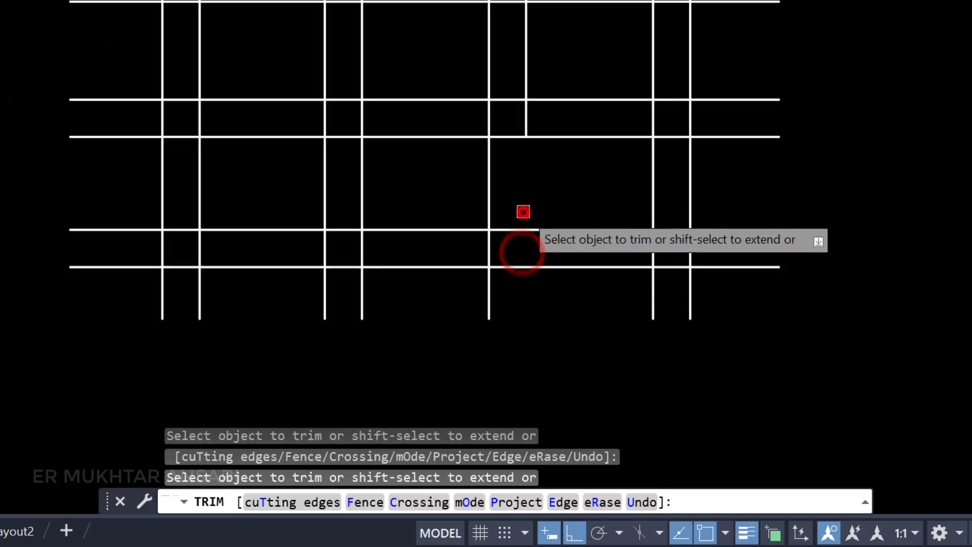
left_click(525, 122)
Step: Within Trim, extend the sixth vertical line down to the tenth horizontal line, and try to extend it farther
key("shift")
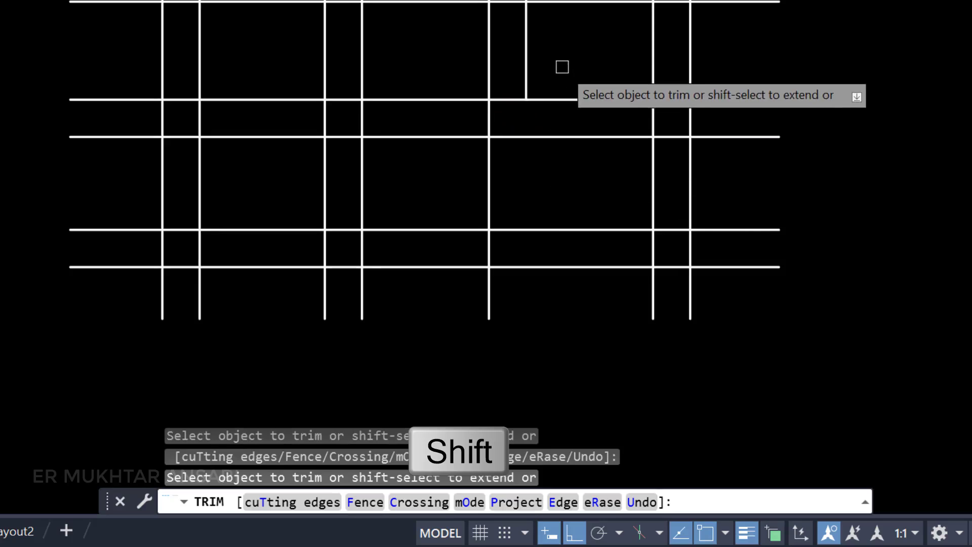
left_click(526, 63, "shift")
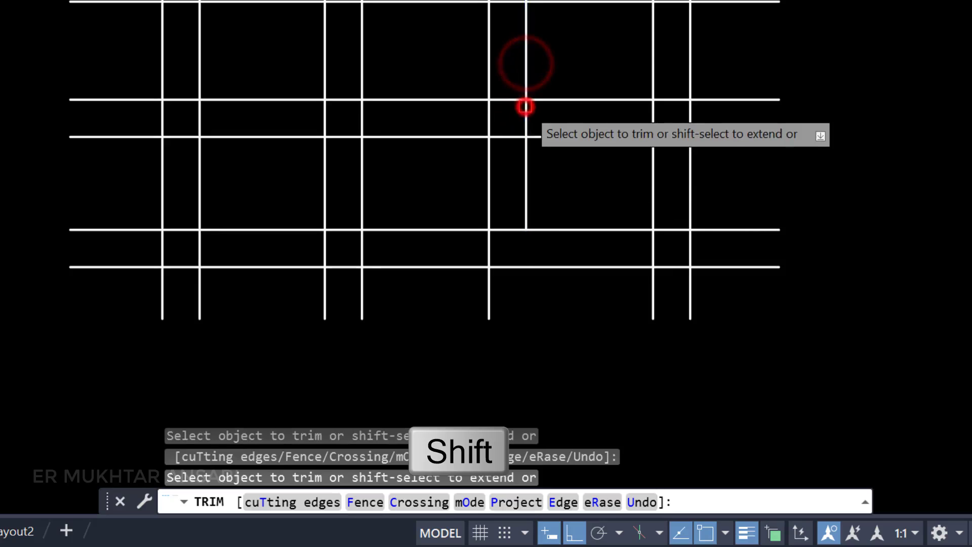
left_click(525, 106, "shift")
left_click(527, 161, "shift")
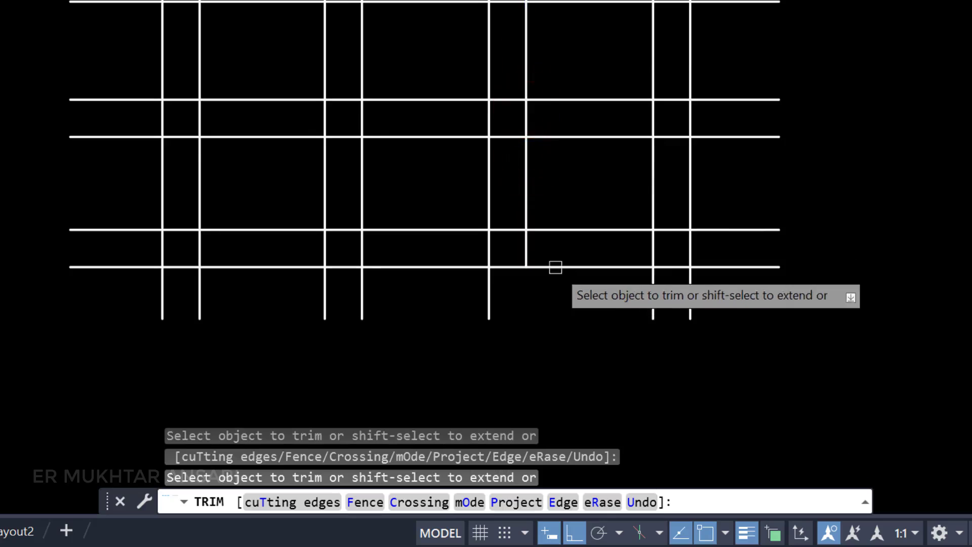
left_click(527, 253, "shift")
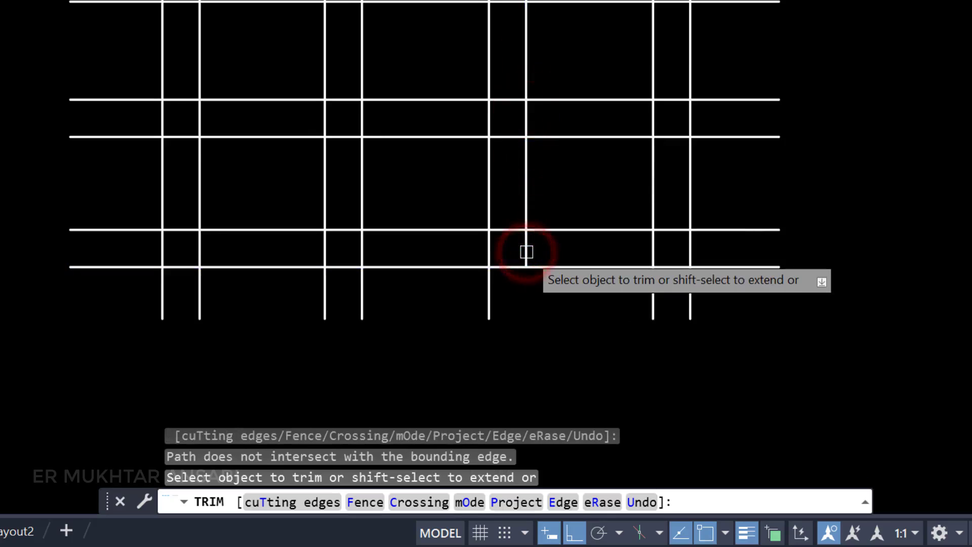
Step: Trim the sixth vertical line's lower segments back up to the seventh horizontal line once more
left_click(524, 246)
left_click(527, 211)
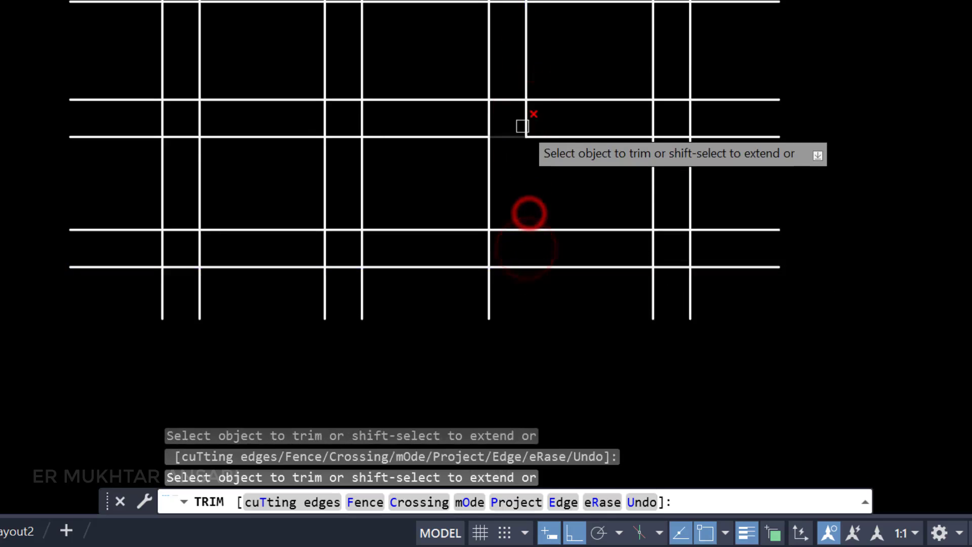
left_click(524, 124)
Step: Extend the shortened sixth vertical line back to the lowest horizontal line within Trim, and end the command
left_click(525, 82, "shift")
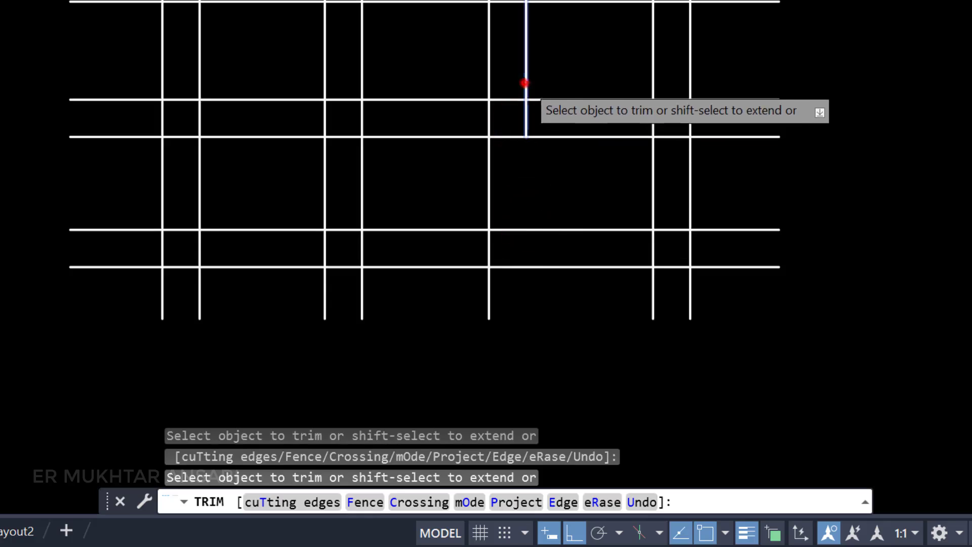
left_click(525, 117, "shift")
left_click(525, 183, "shift")
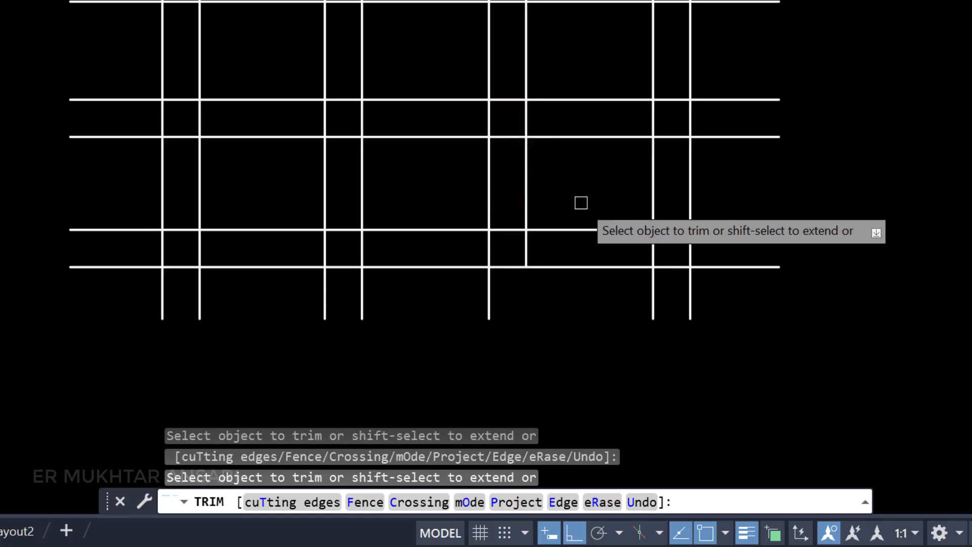
key("Escape")
scroll(582, 203, "down", 4)
middle_click_drag(521, 248, 514, 276)
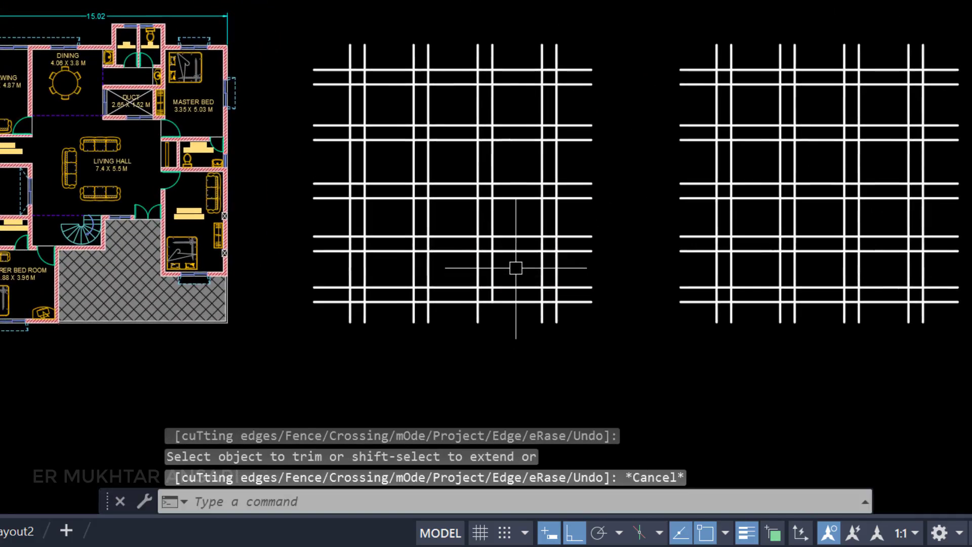